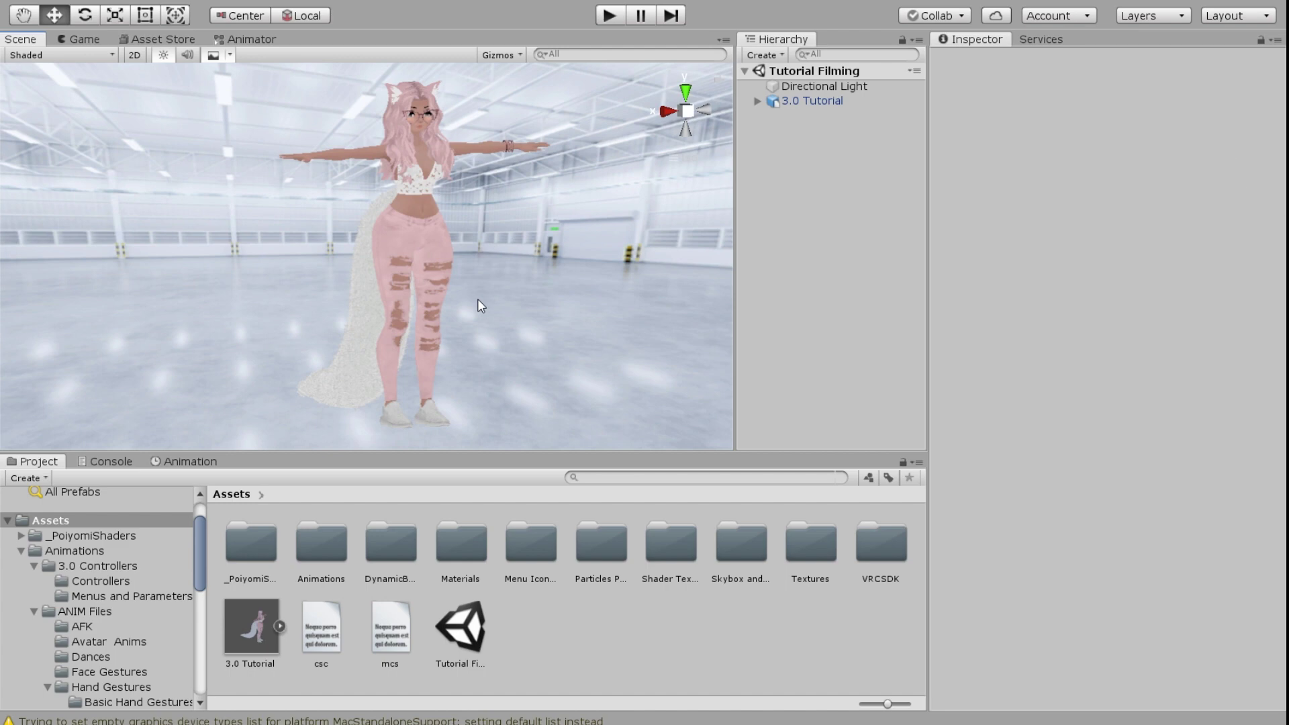
Open the Avatar Anims folder and inspect the Frilly Shorts On and Jeans On animation clips.
scroll(477, 300, up, 3)
scroll(469, 248, down, 5)
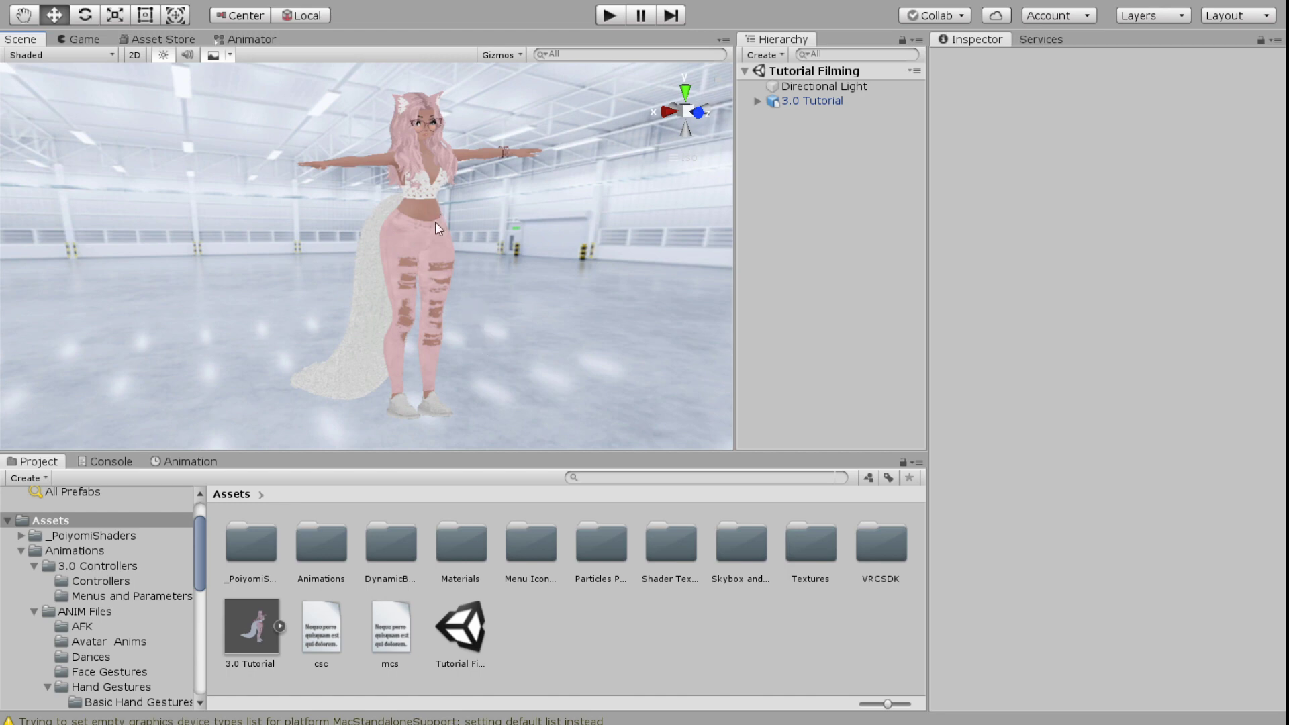
click(108, 641)
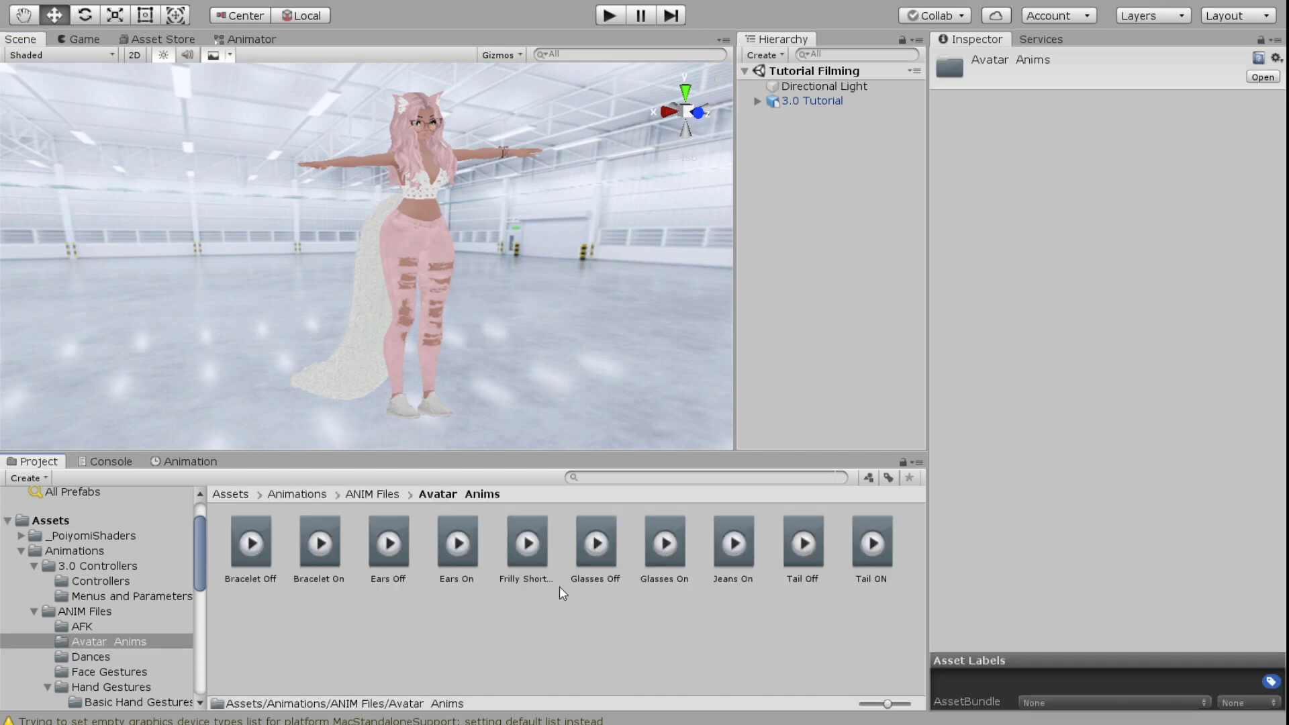
click(529, 554)
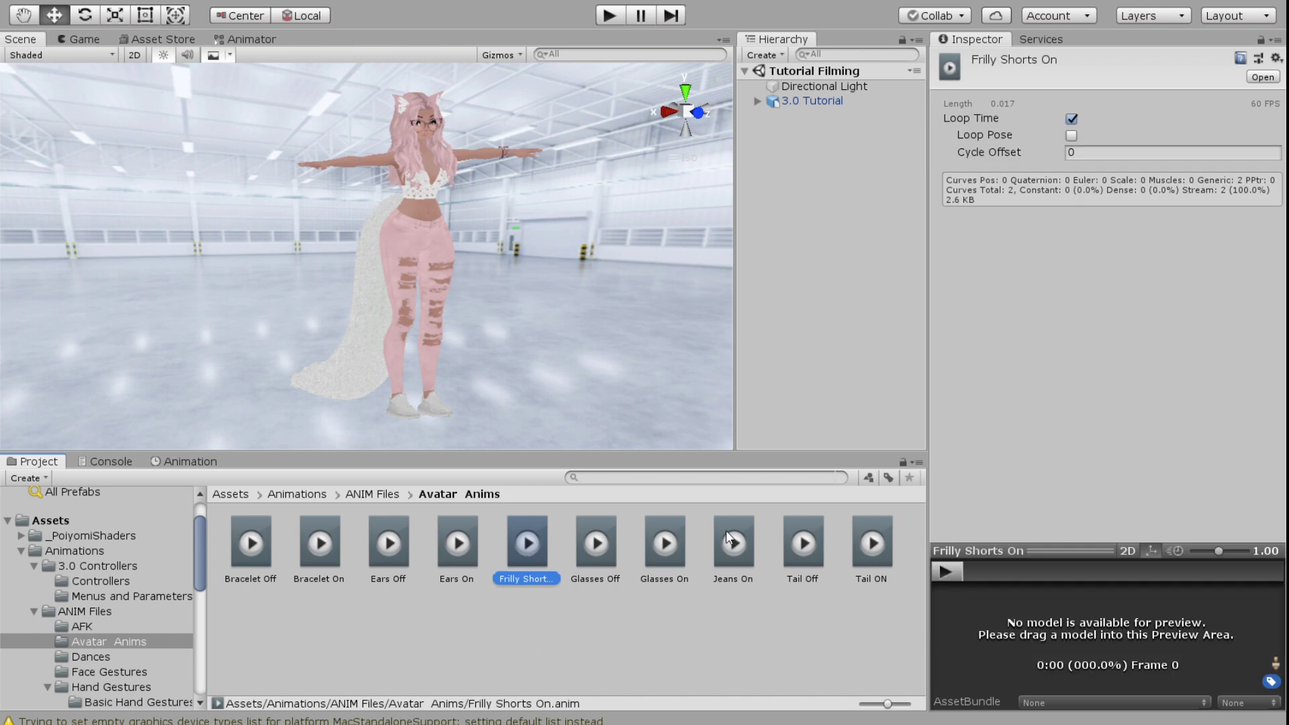
click(732, 557)
click(632, 652)
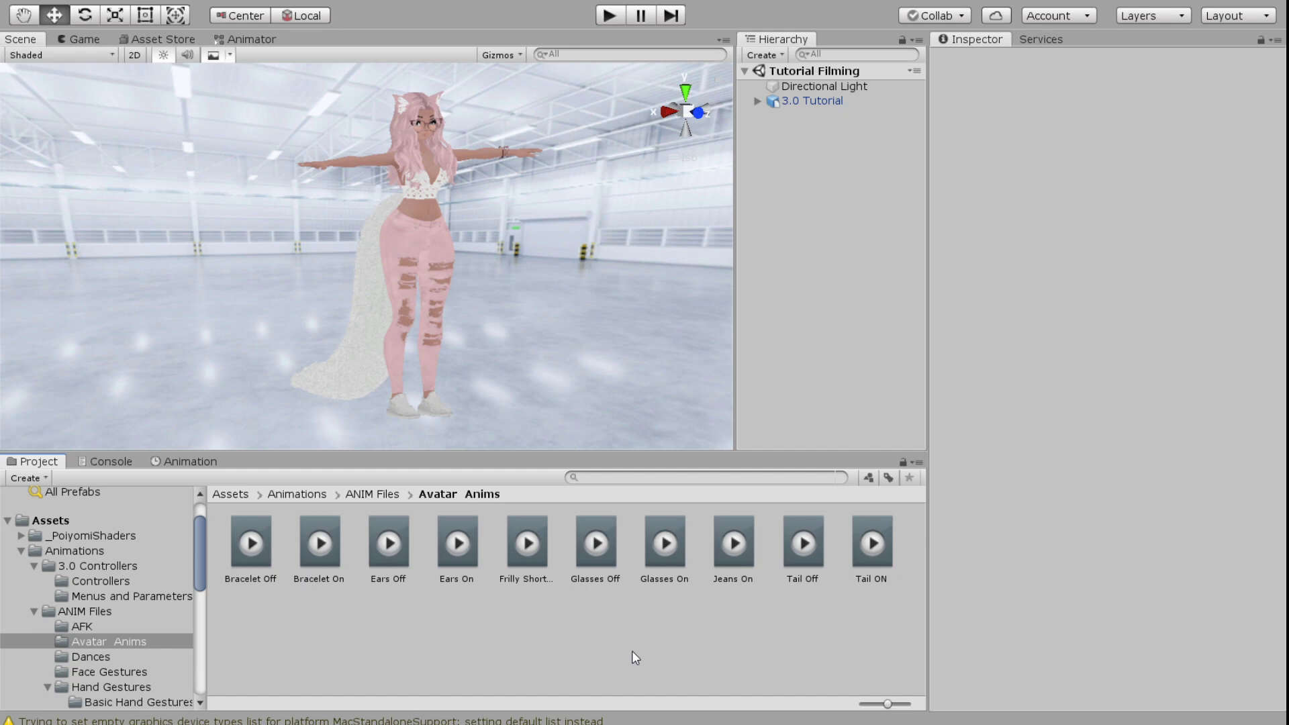
Create an animator controller named TEMP in the Avatar Anims folder and assign it to the 3.0 Tutorial avatar's Animator.
click(433, 635)
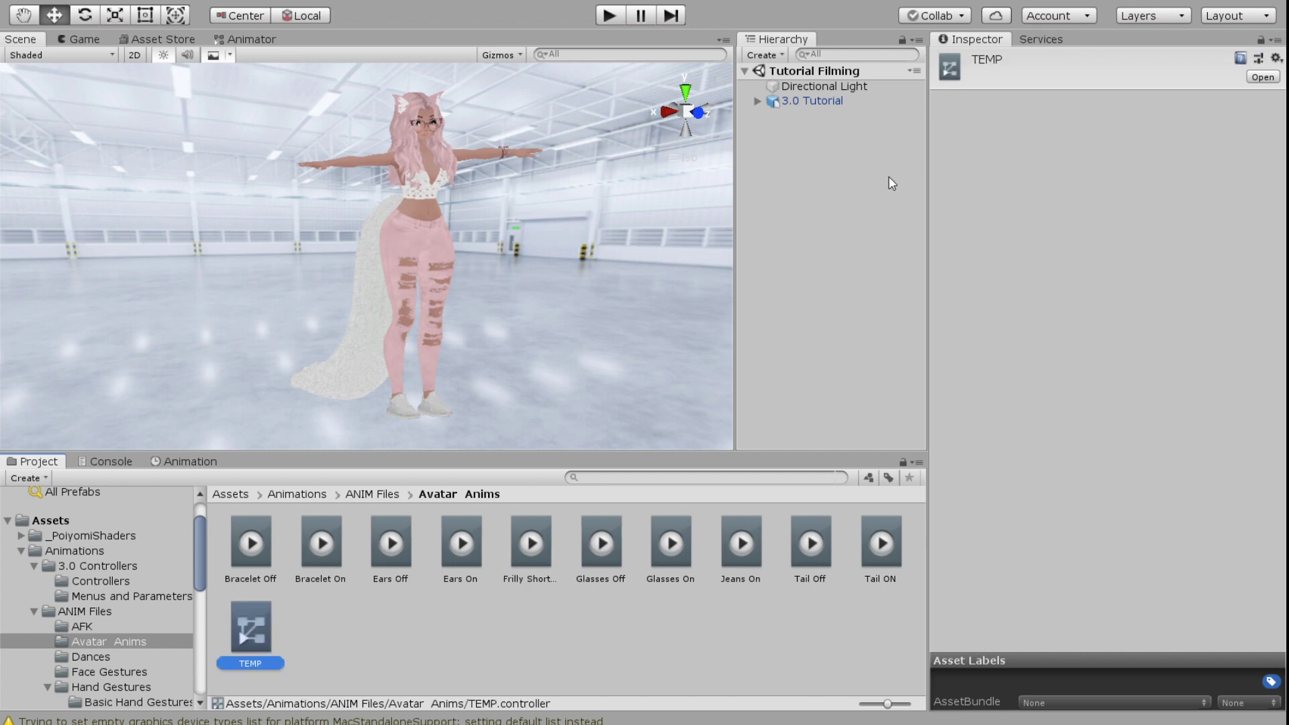
click(799, 99)
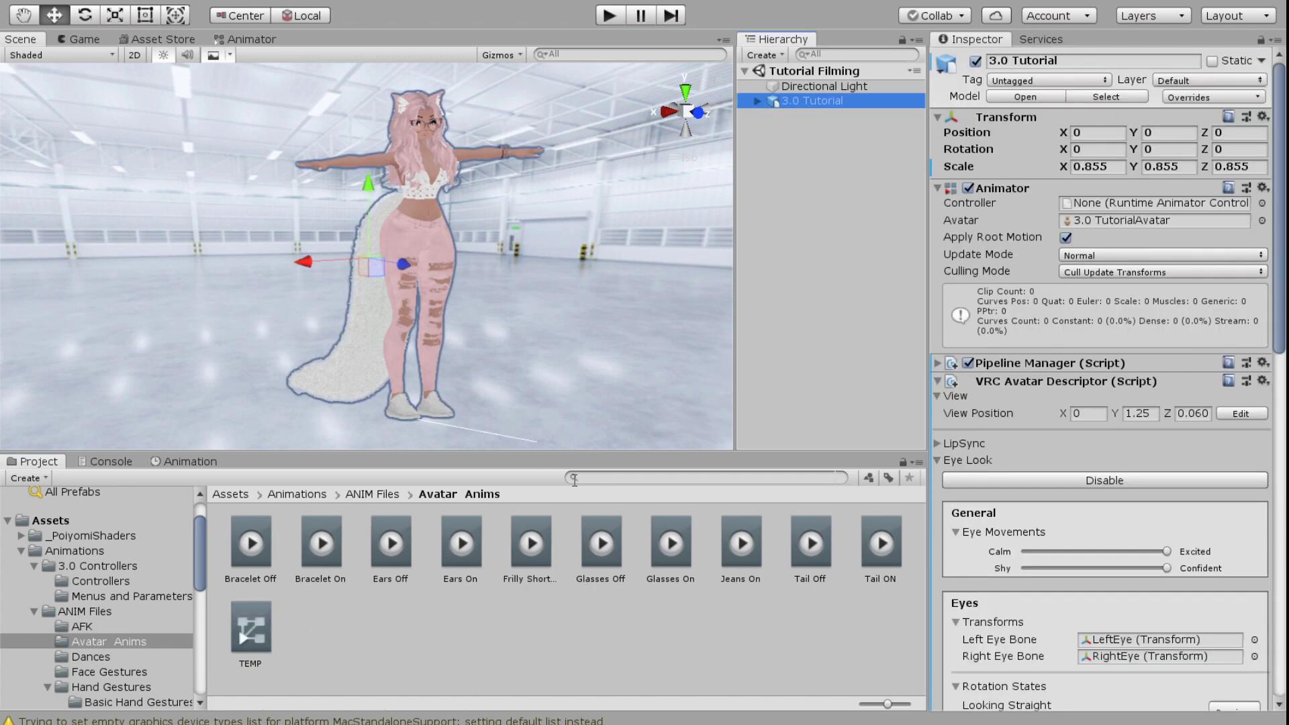
drag(250, 627, 1101, 204)
Duplicate the 3.0 Tutorial avatar with the original hidden, and create a Jeans Off clip on the copy containing the Jeans Is Active property.
click(834, 100)
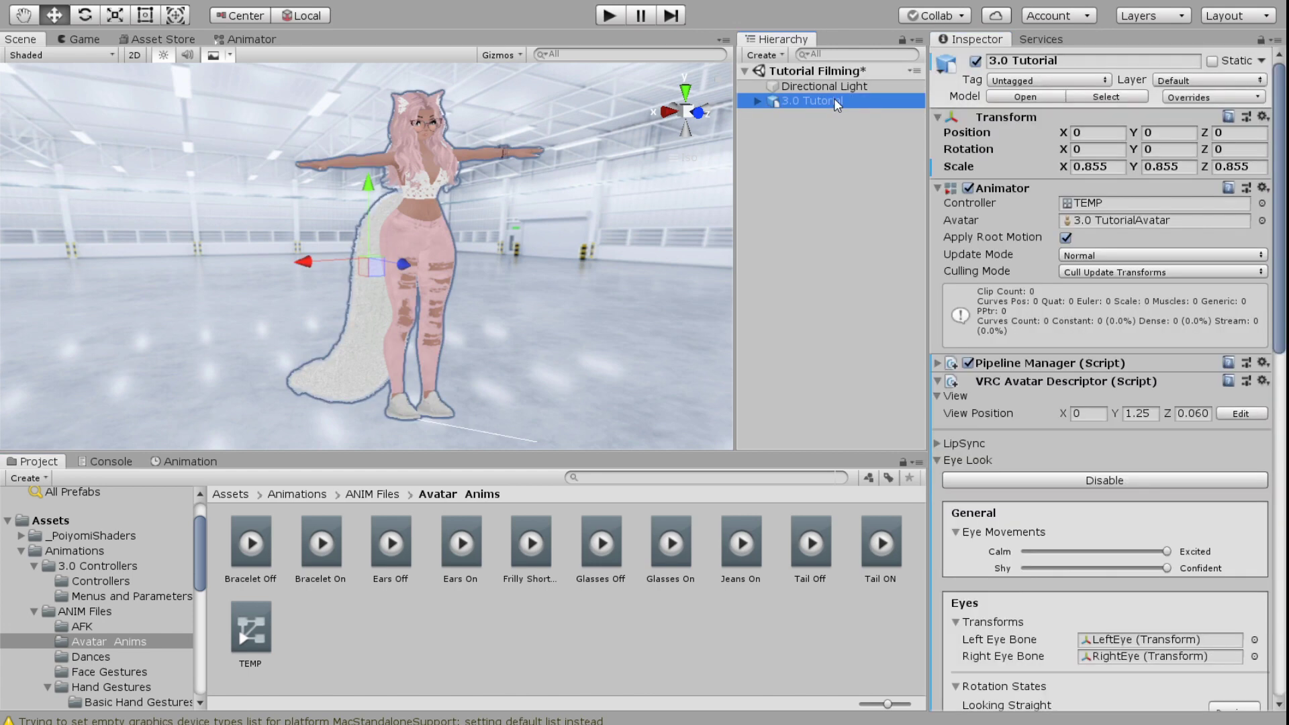
key(super+d)
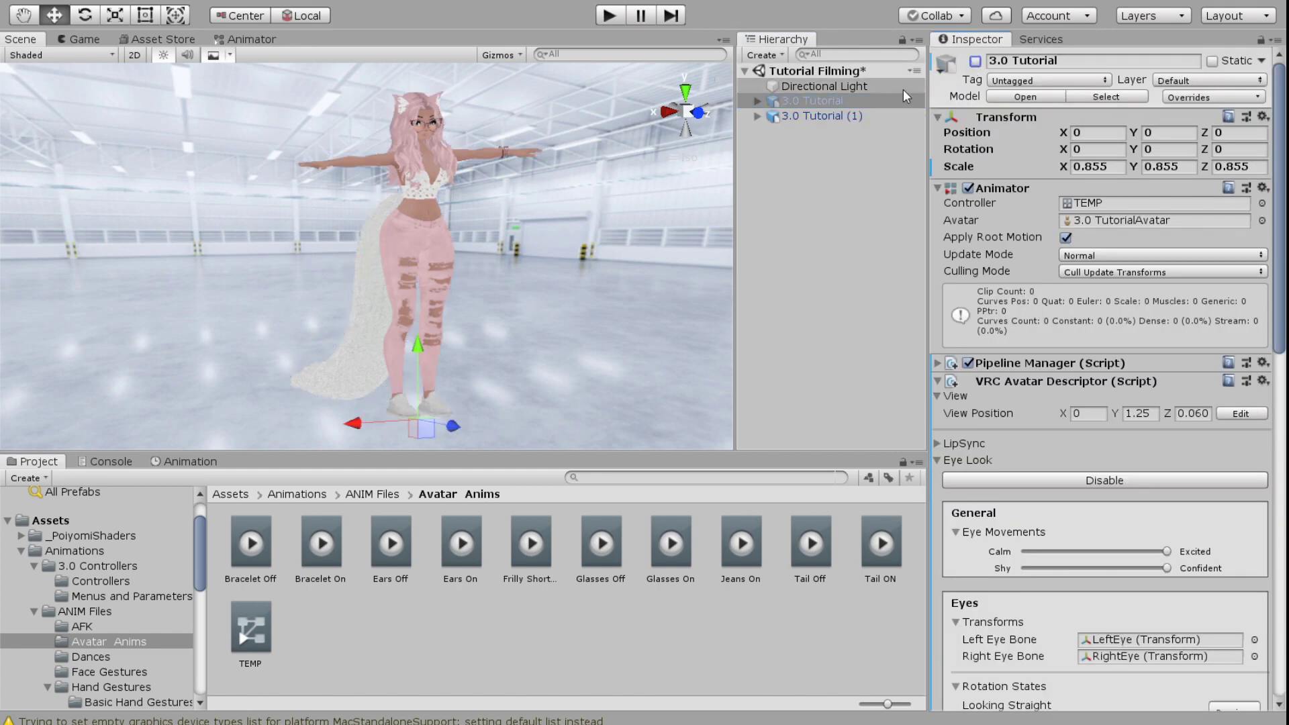
click(190, 462)
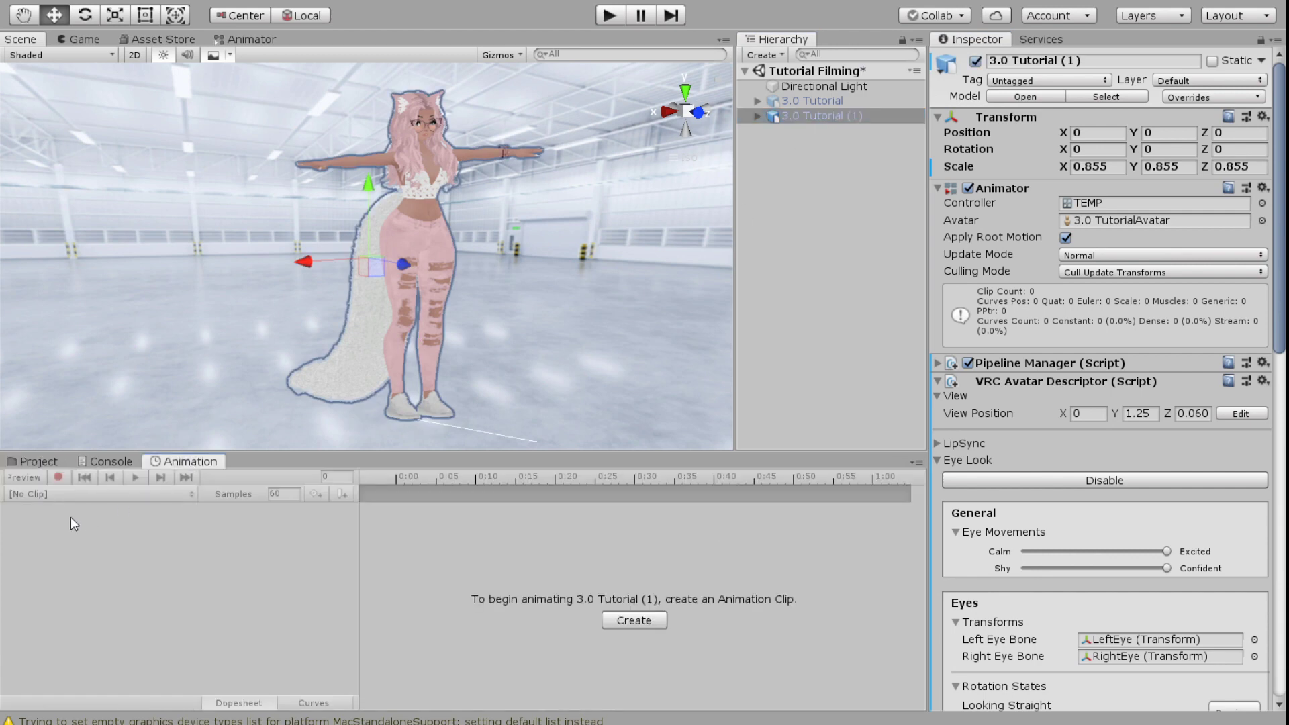
click(650, 621)
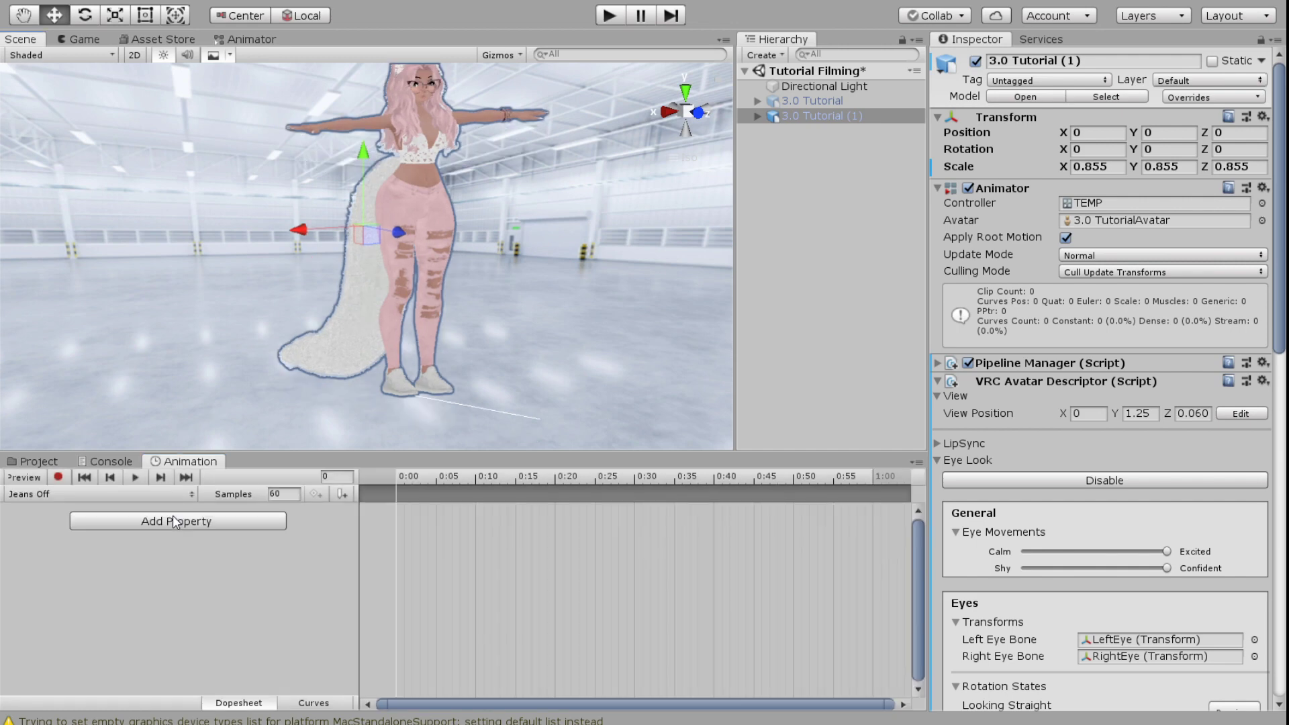
click(172, 516)
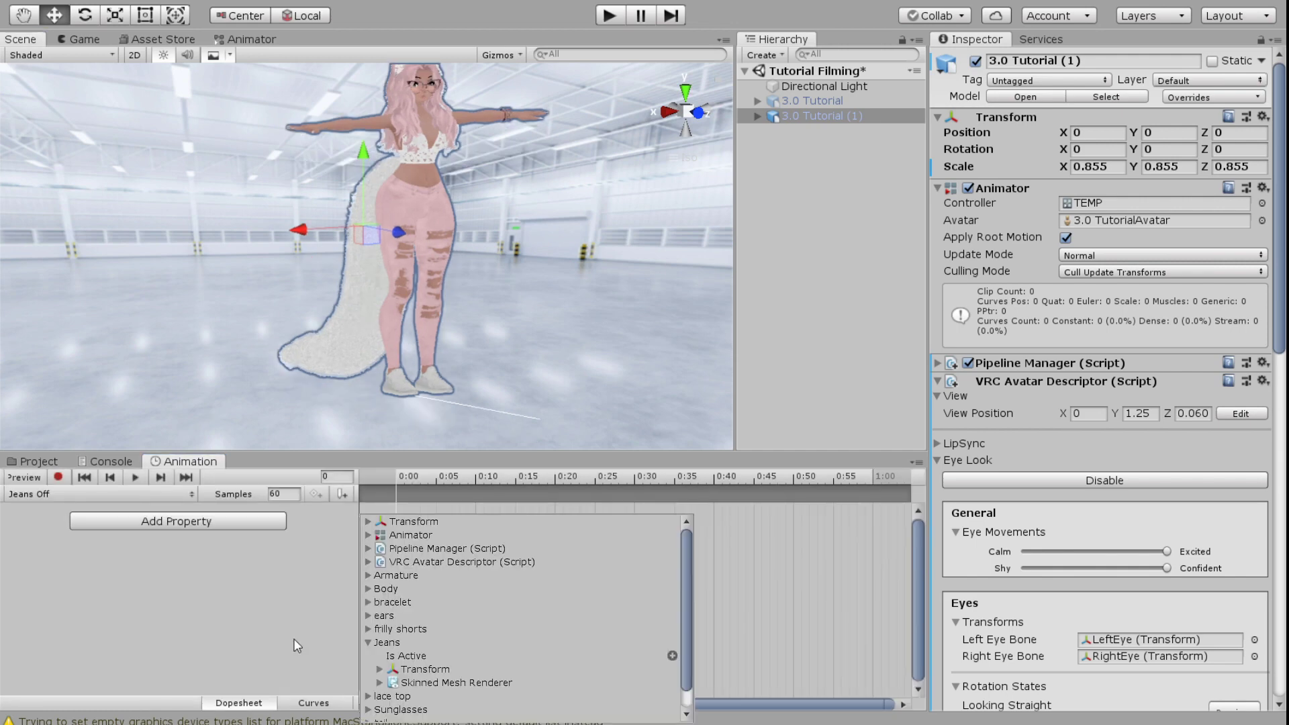
click(672, 655)
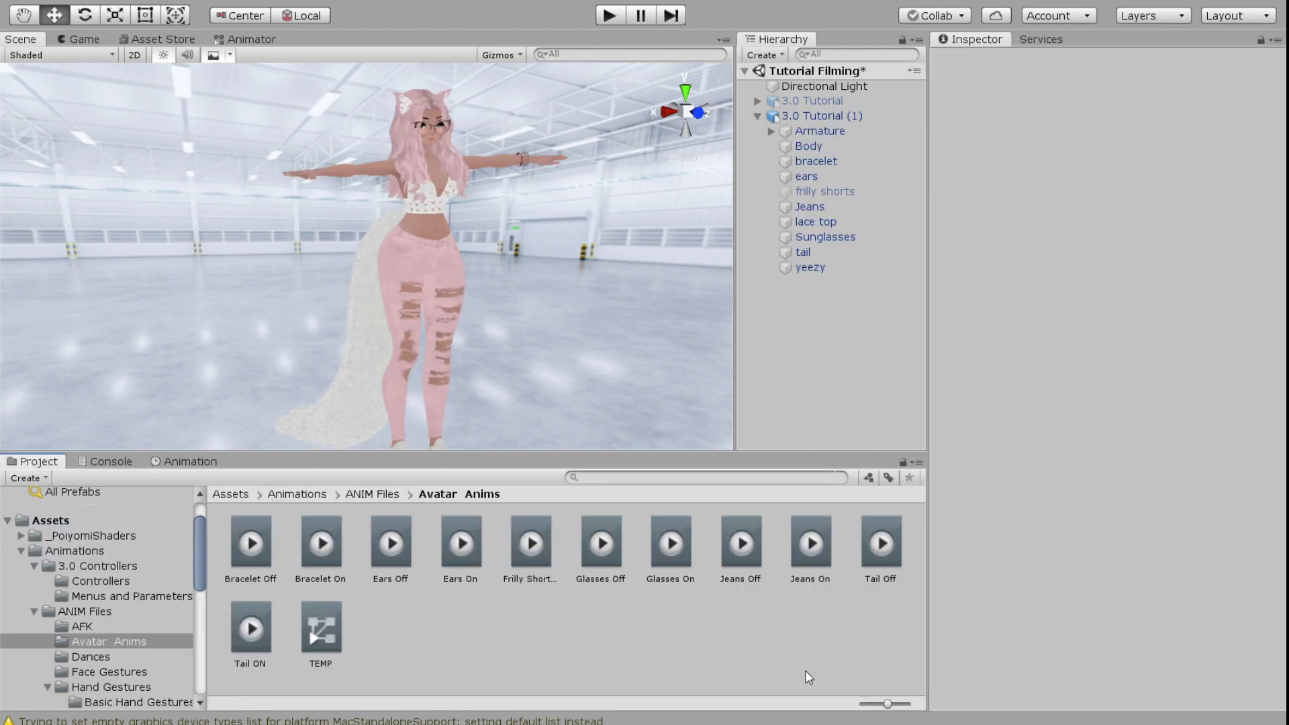
Delete the duplicate 3.0 Tutorial (1) and reactivate the original 3.0 Tutorial avatar.
click(815, 115)
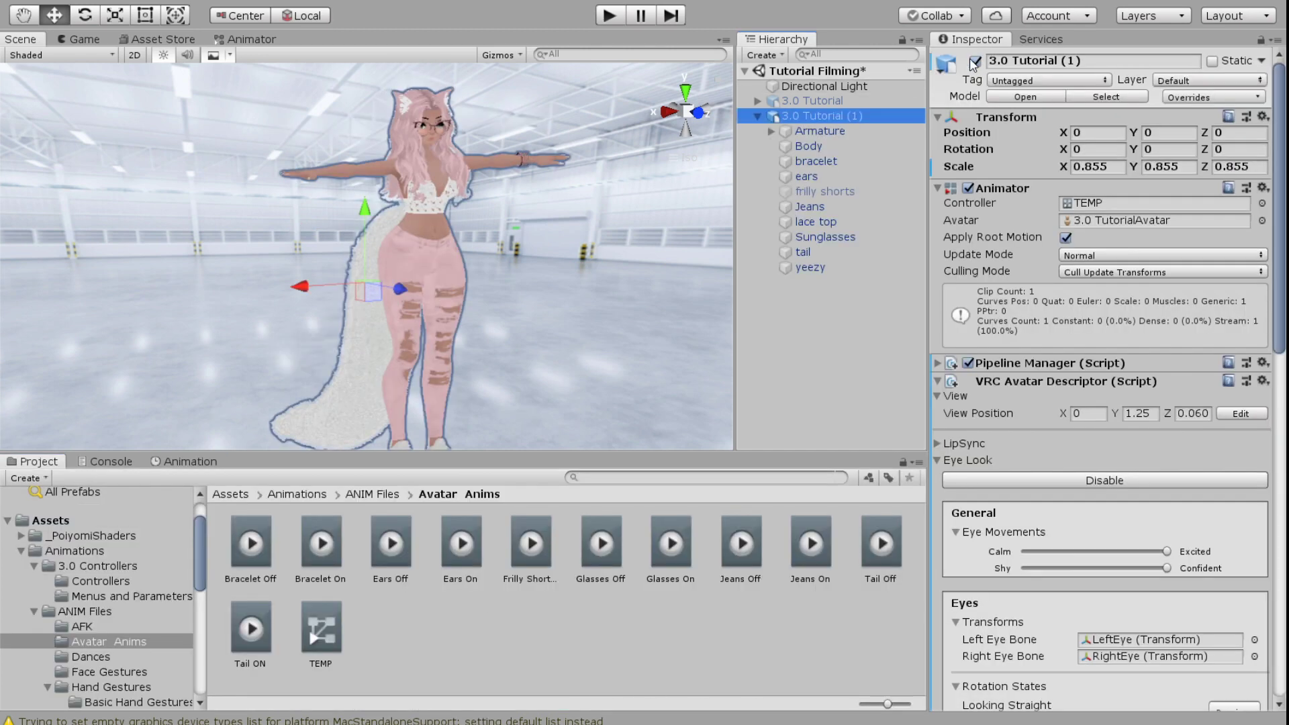
key(Delete)
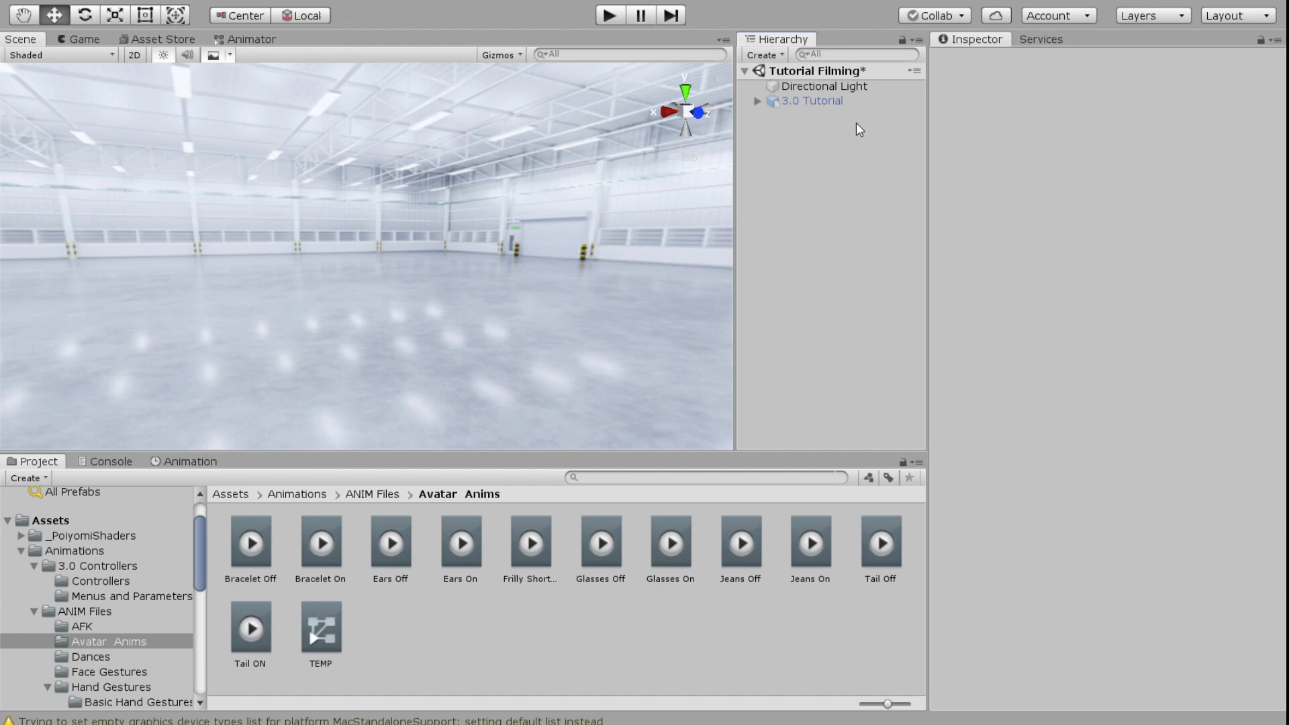
click(840, 100)
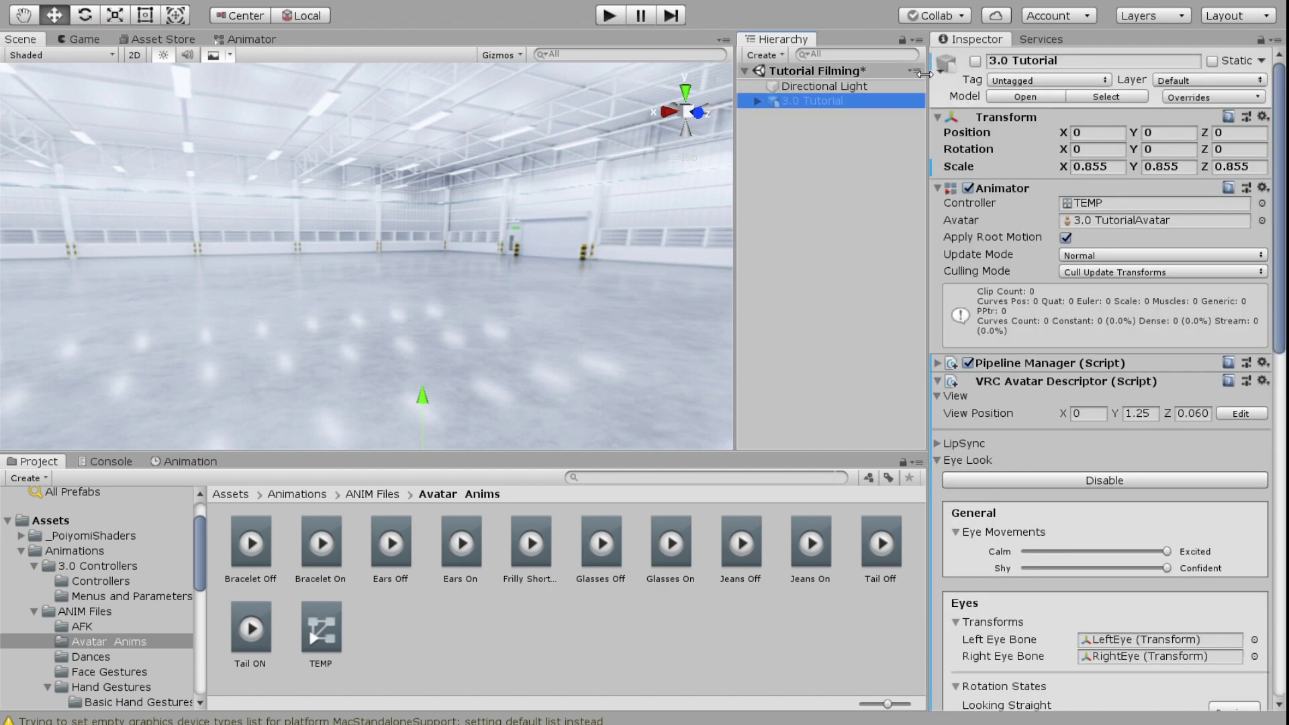
click(975, 61)
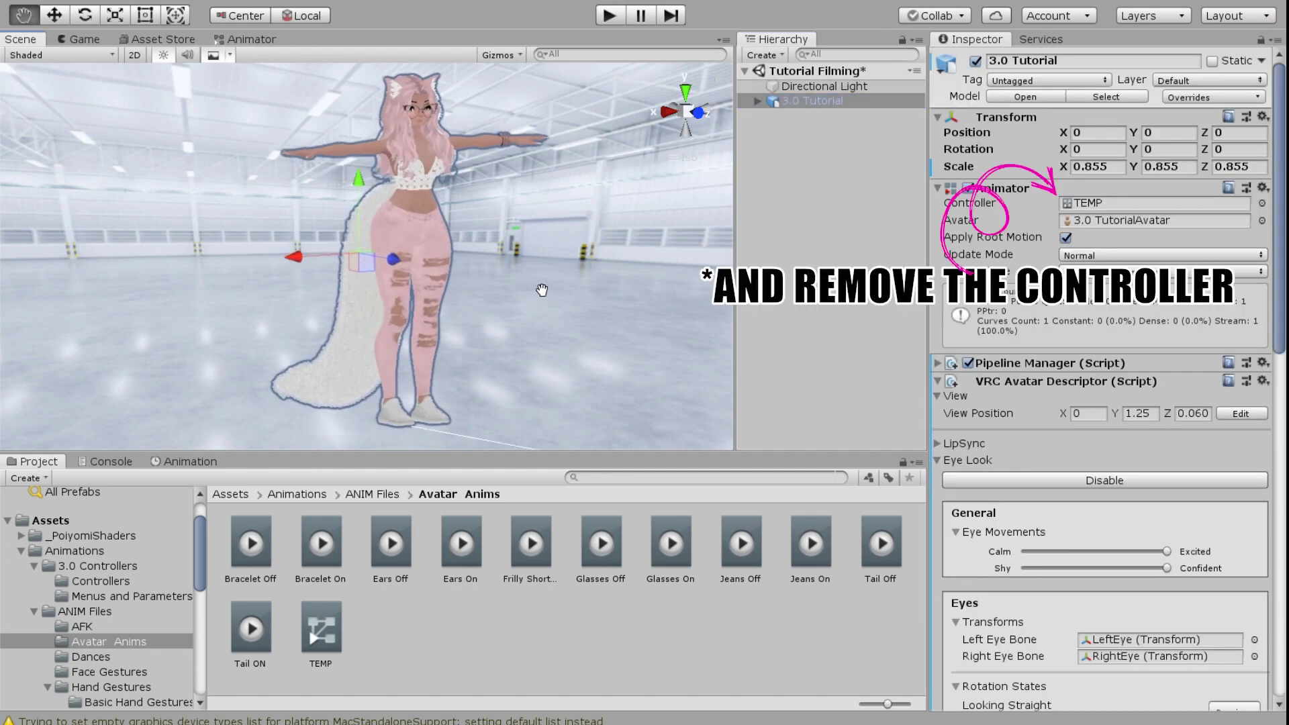
Shorten the Jeans Off clip by moving its last keyframe from 1:00 to 0:01, right beside the first.
click(743, 543)
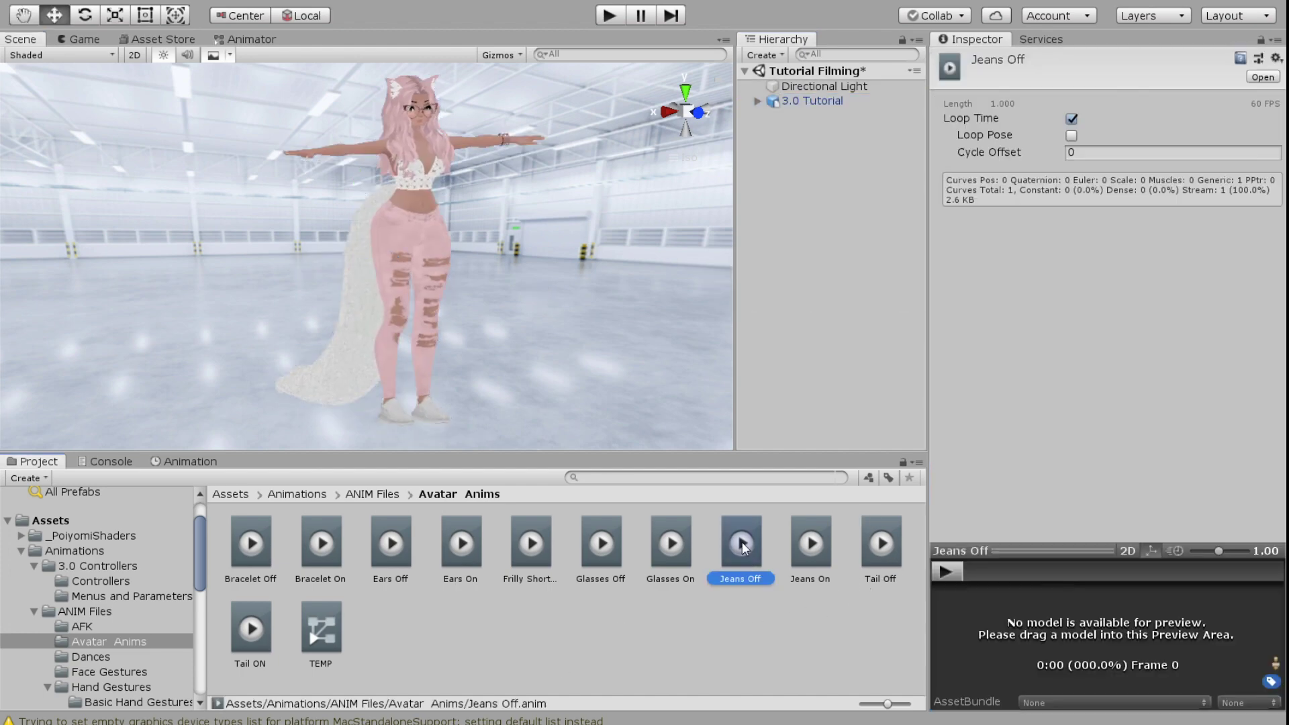
click(179, 462)
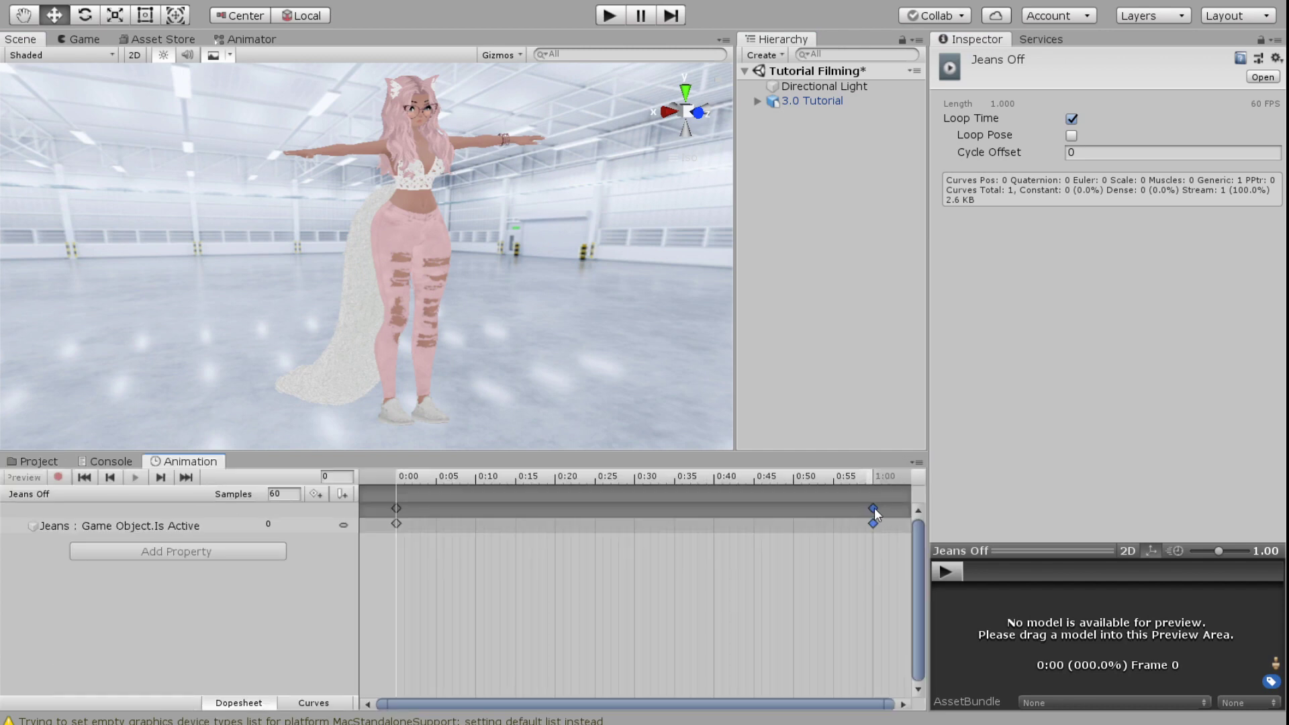
drag(874, 507, 406, 522)
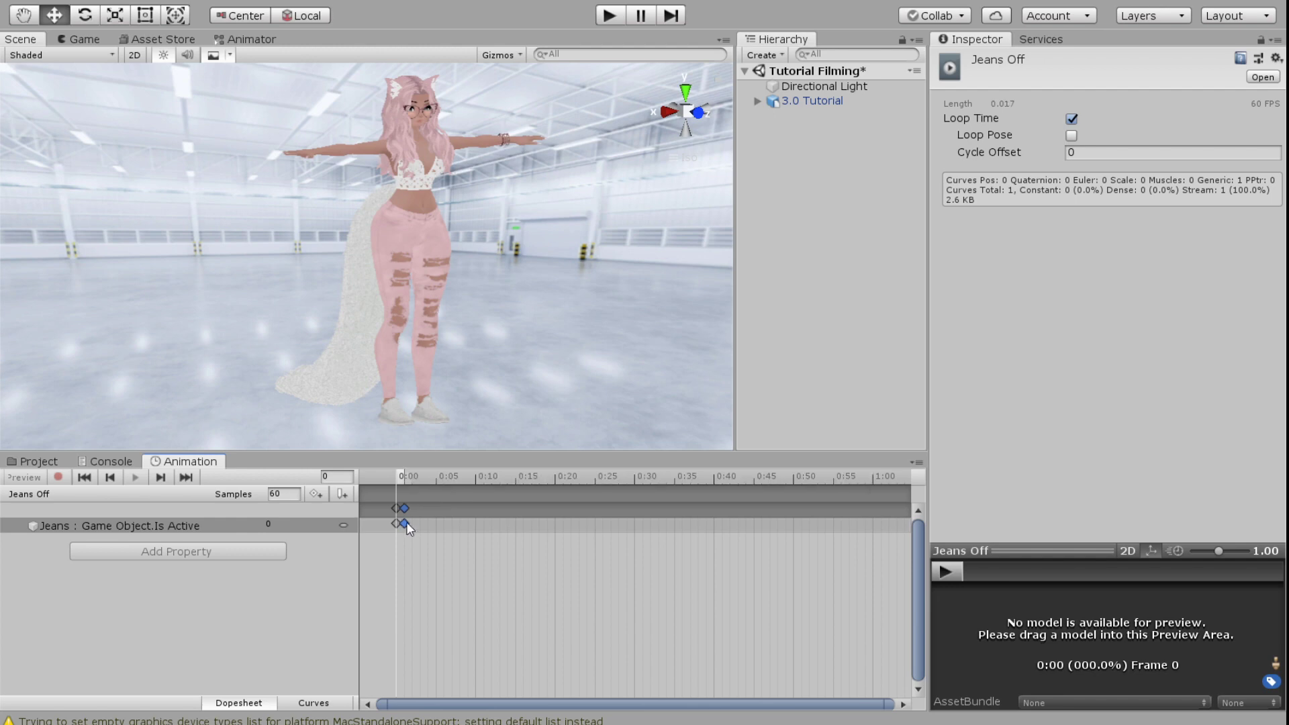
click(383, 521)
Copy the Jeans Is Active property with value 0 from the Jeans Off clip into the Frilly Shorts On clip.
click(207, 526)
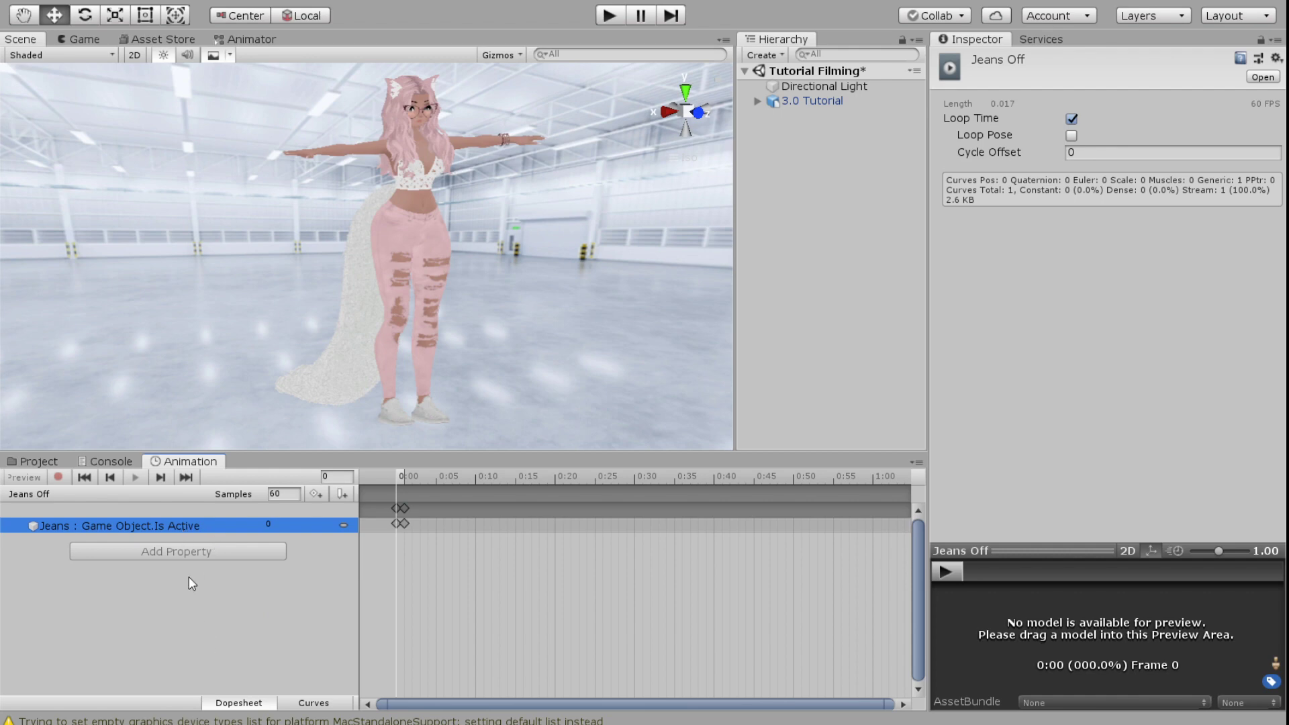
click(24, 462)
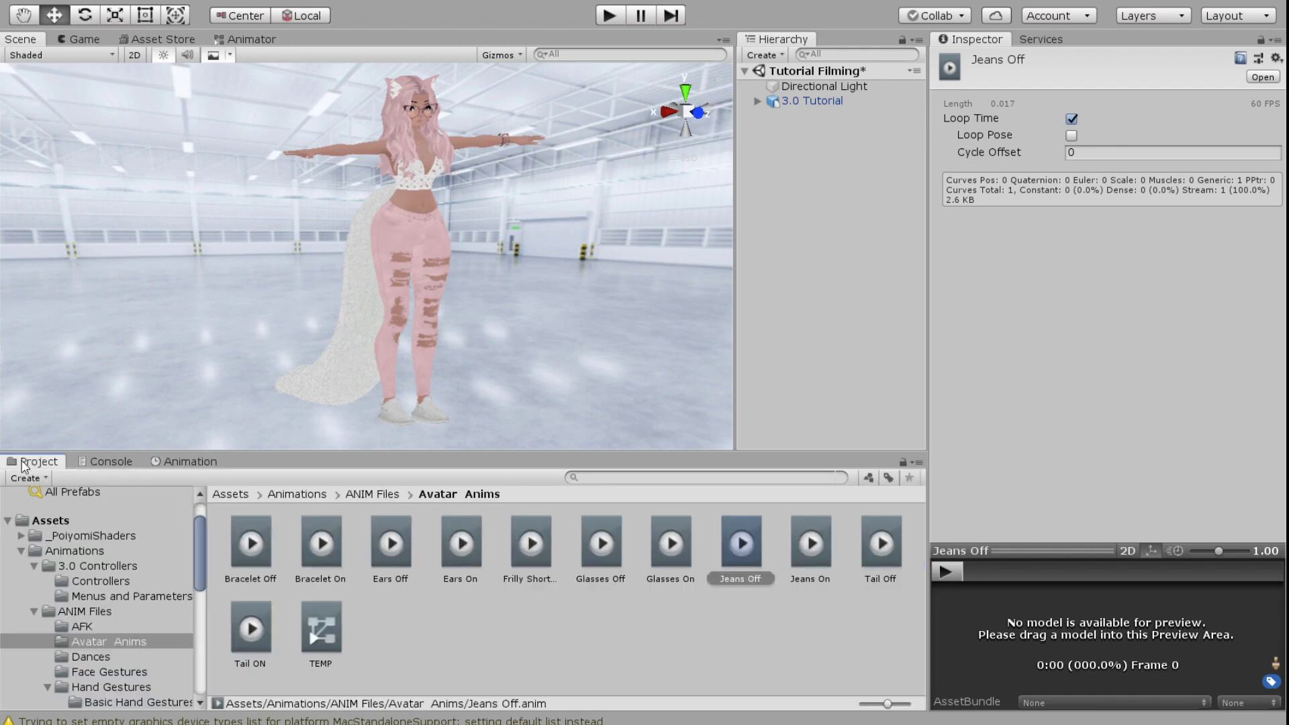
click(534, 539)
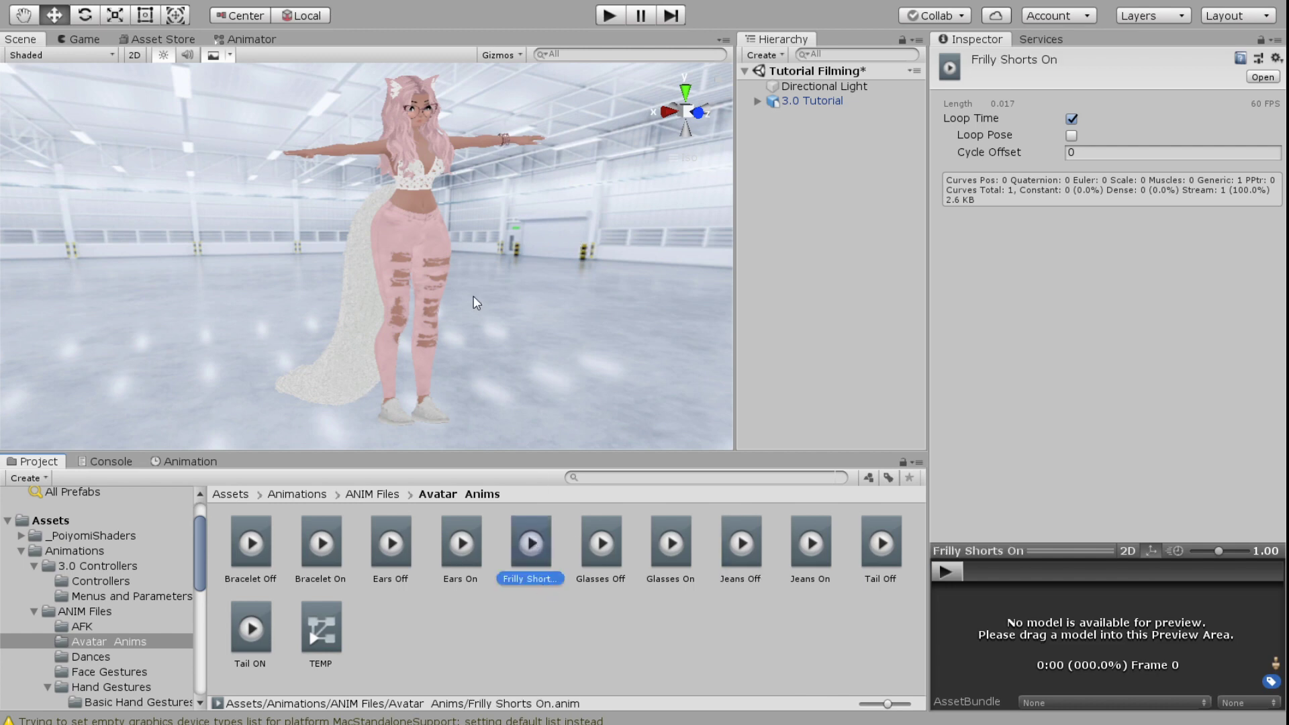
click(185, 462)
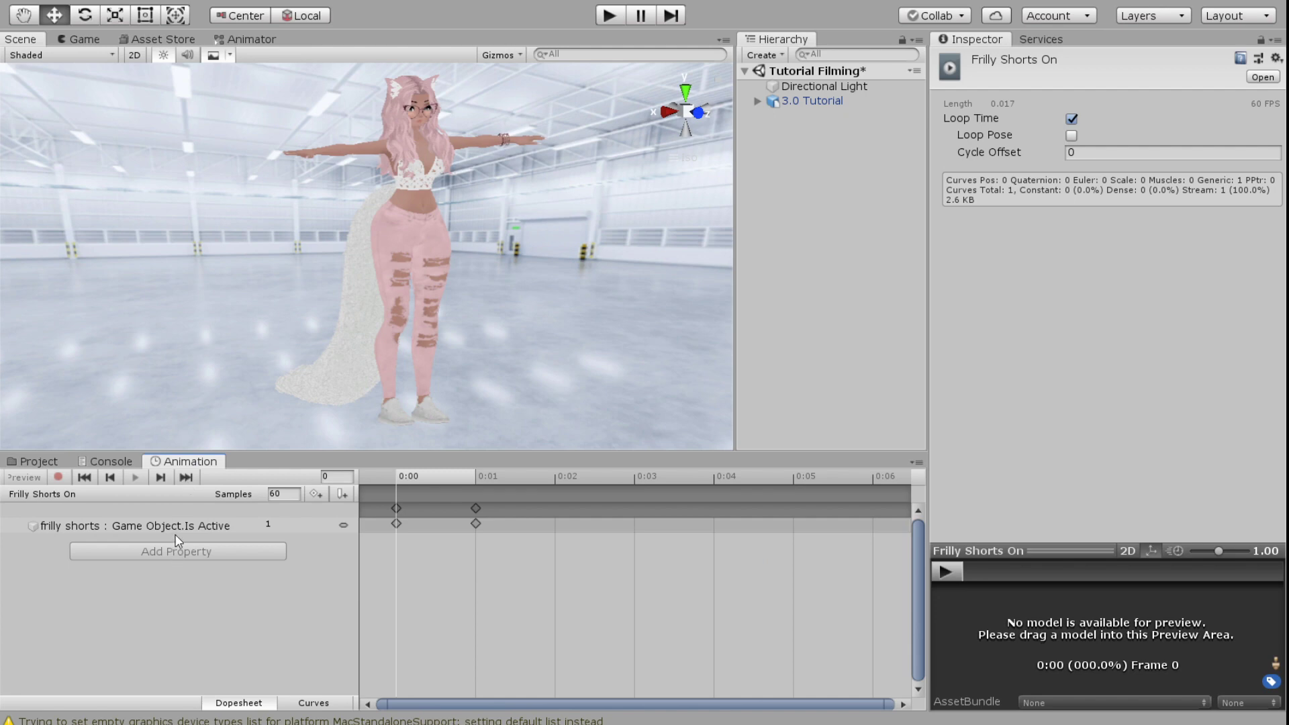
key(super+v)
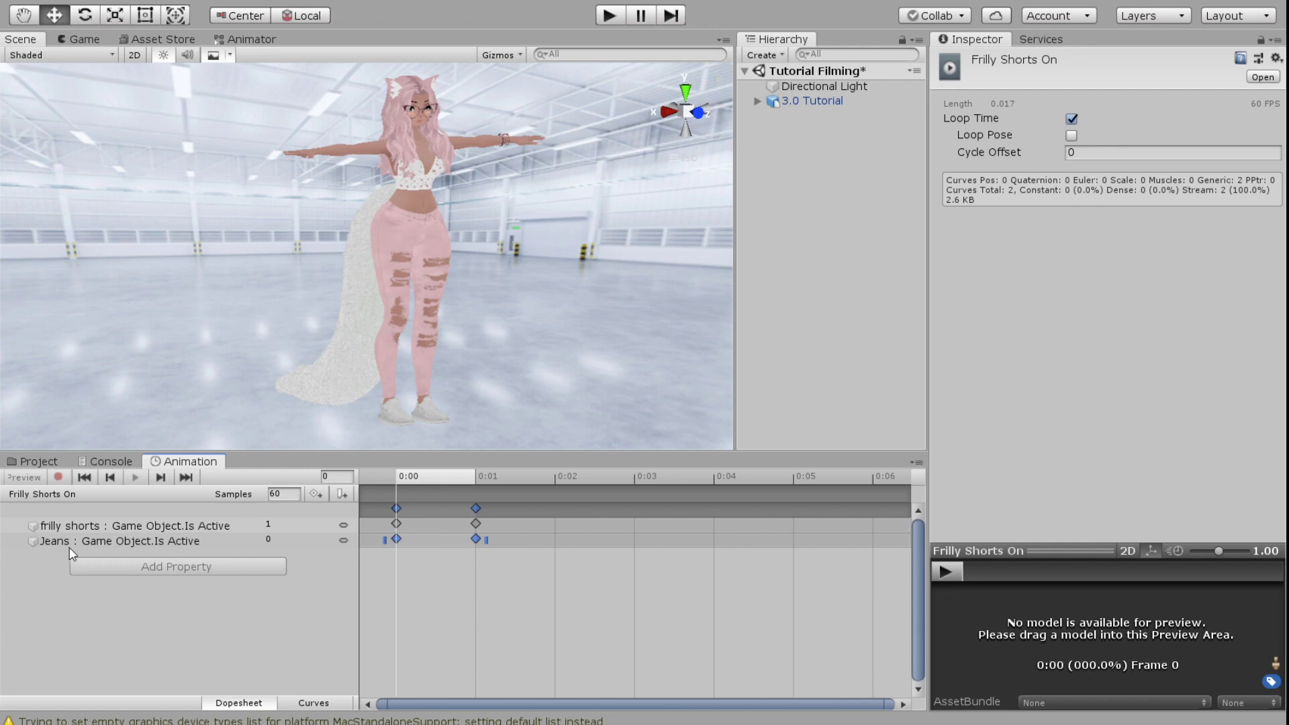
click(271, 538)
Delete the Jeans Off clip from the Avatar Anims folder.
click(33, 461)
click(440, 649)
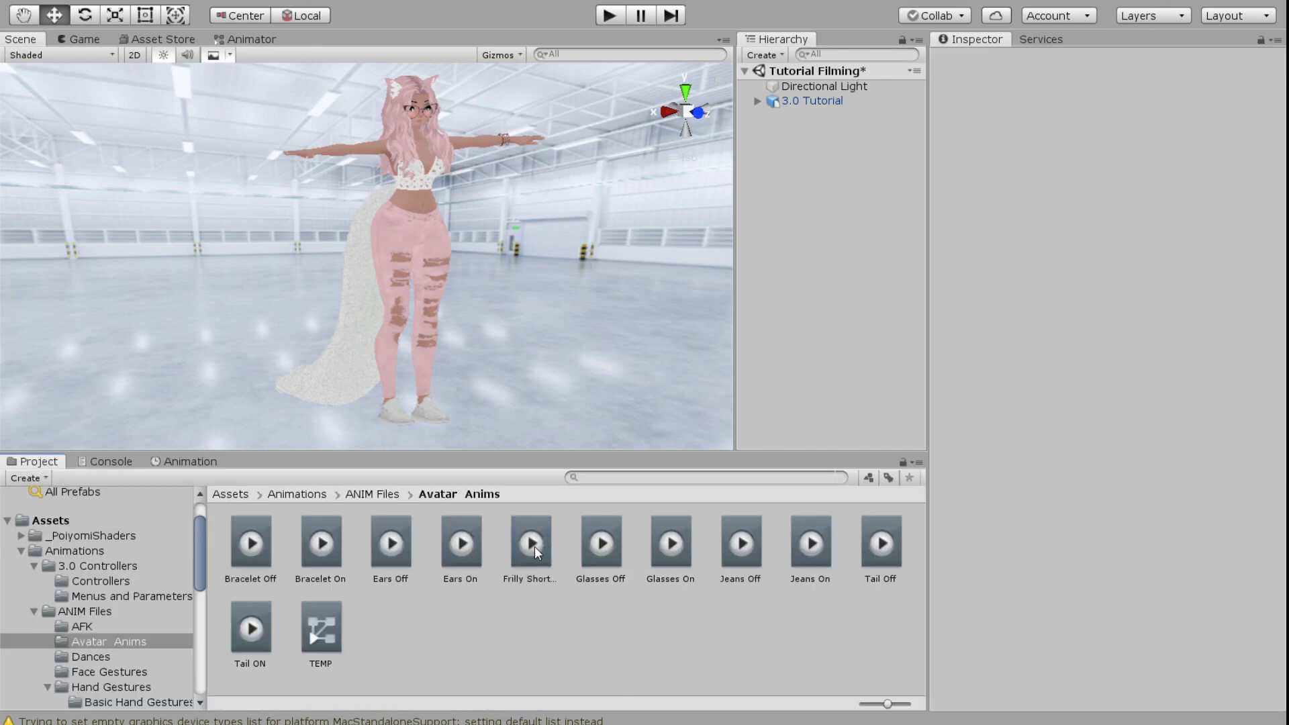
click(745, 544)
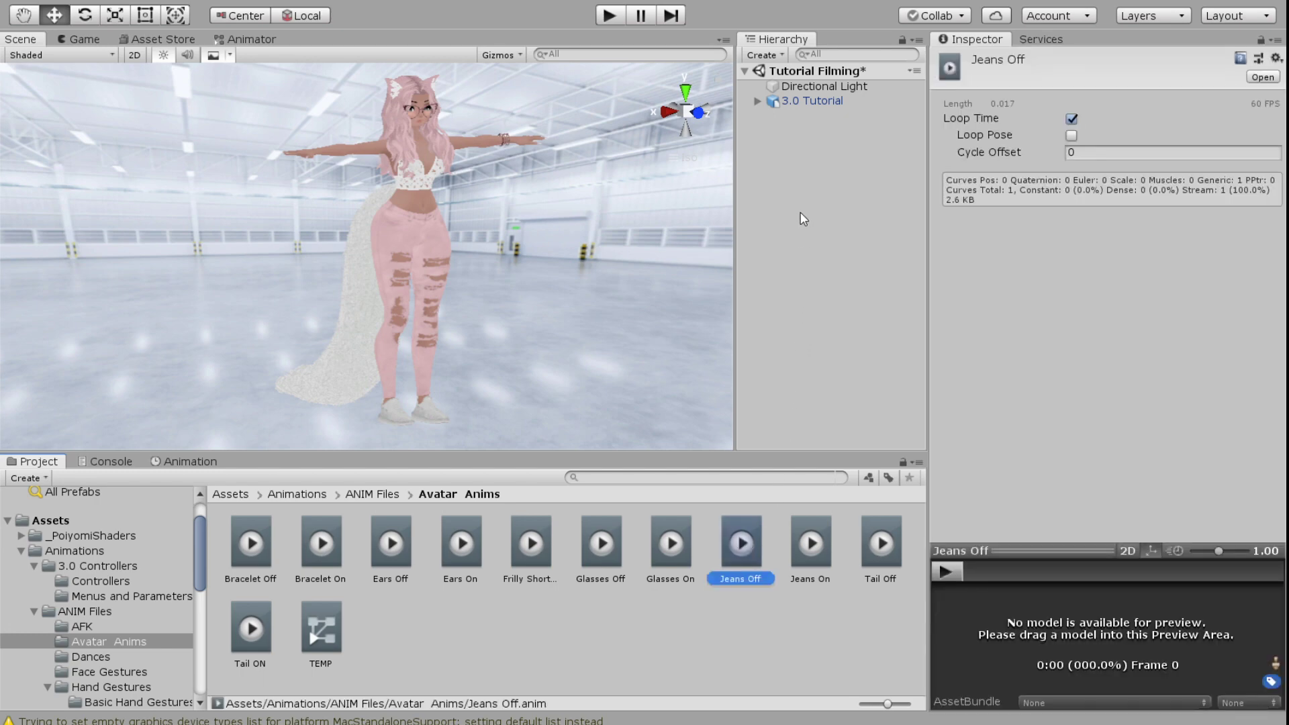
Remove the TEMP controller from the 3.0 Tutorial avatar's Animator so that its Controller is None.
click(810, 100)
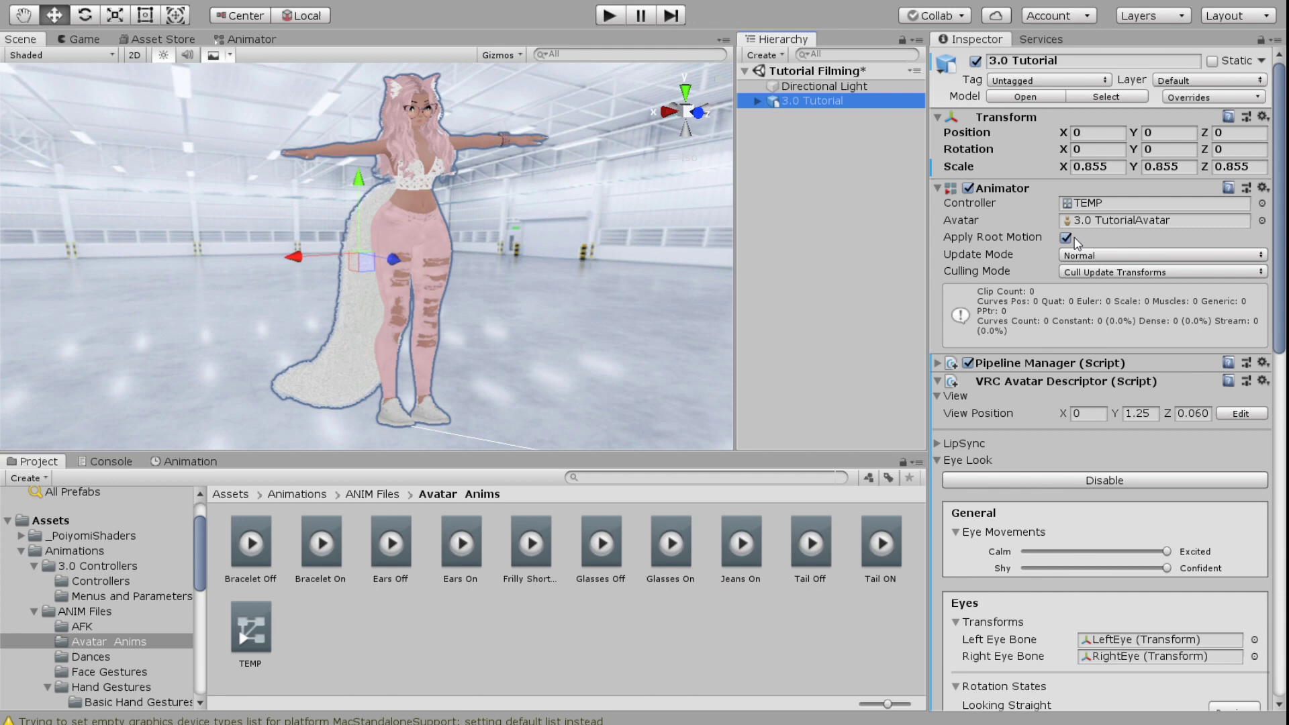
click(1249, 202)
key(BackSpace)
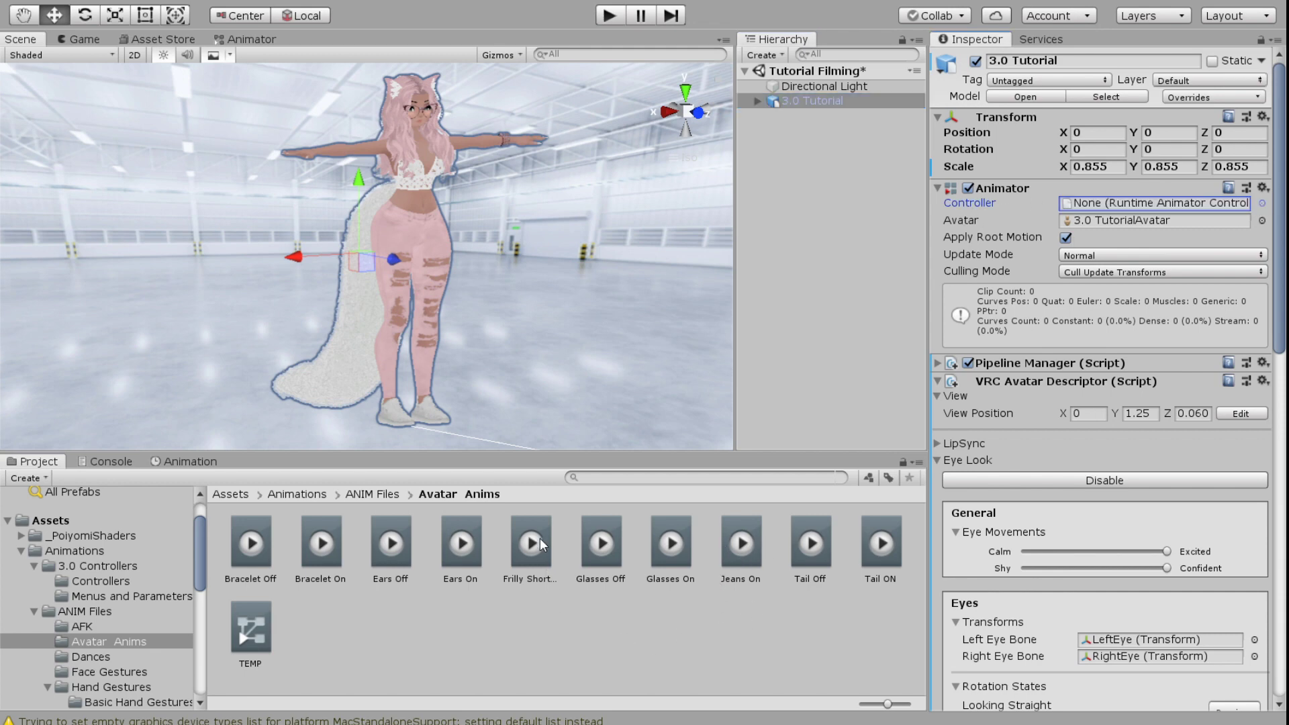
click(450, 626)
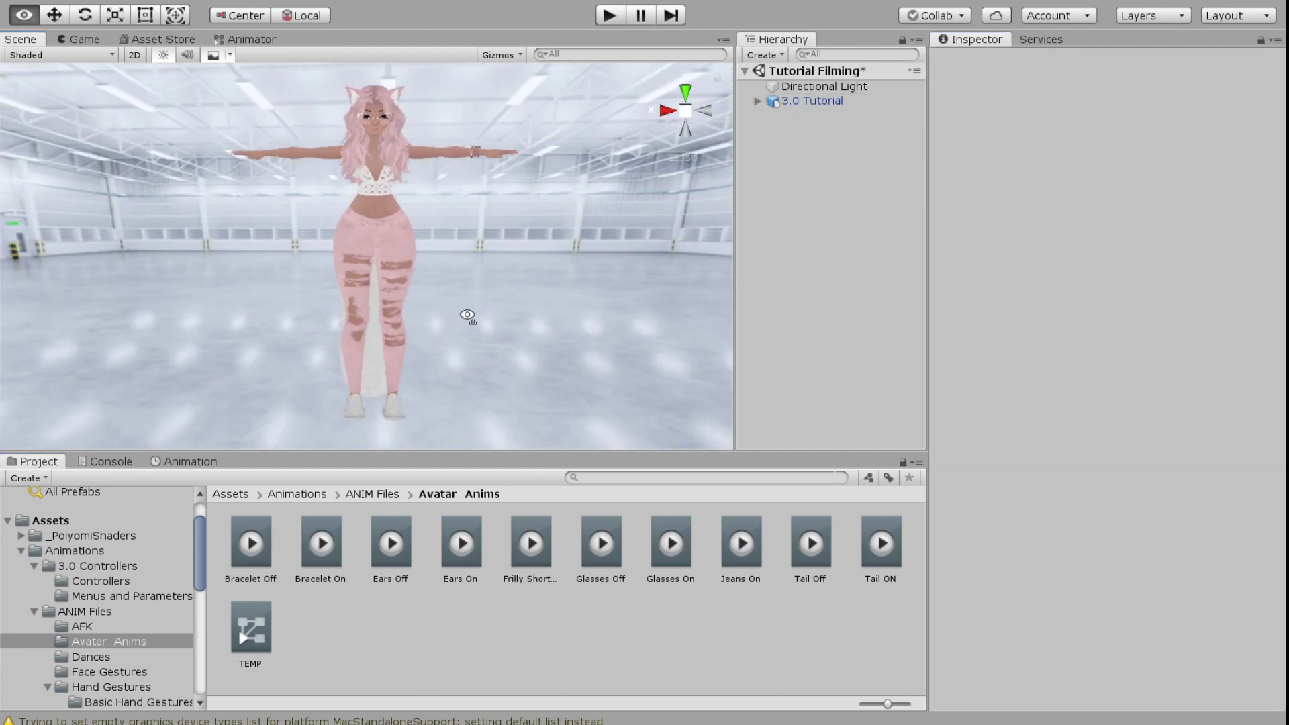
Open the FX Layer controller from the Animations > 3.0 Controllers > Controllers folder for editing.
alt+drag(467, 314, 564, 308)
click(297, 494)
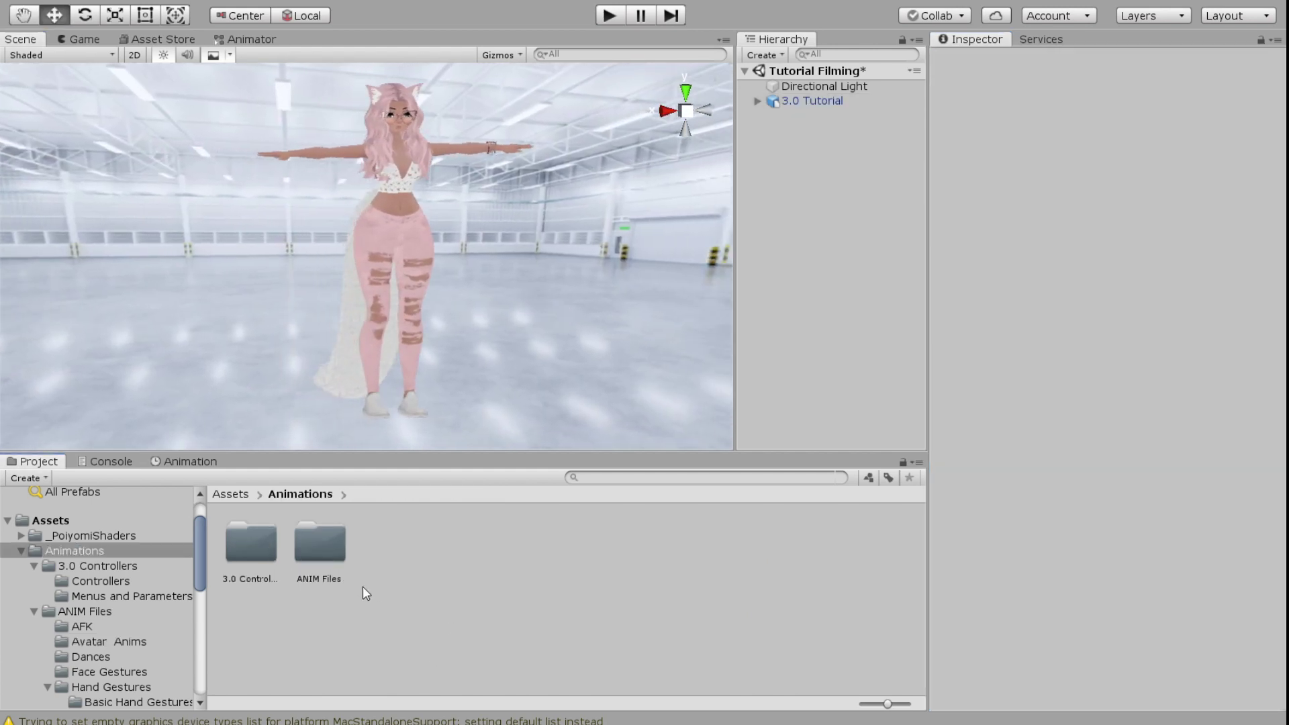
double_click(238, 542)
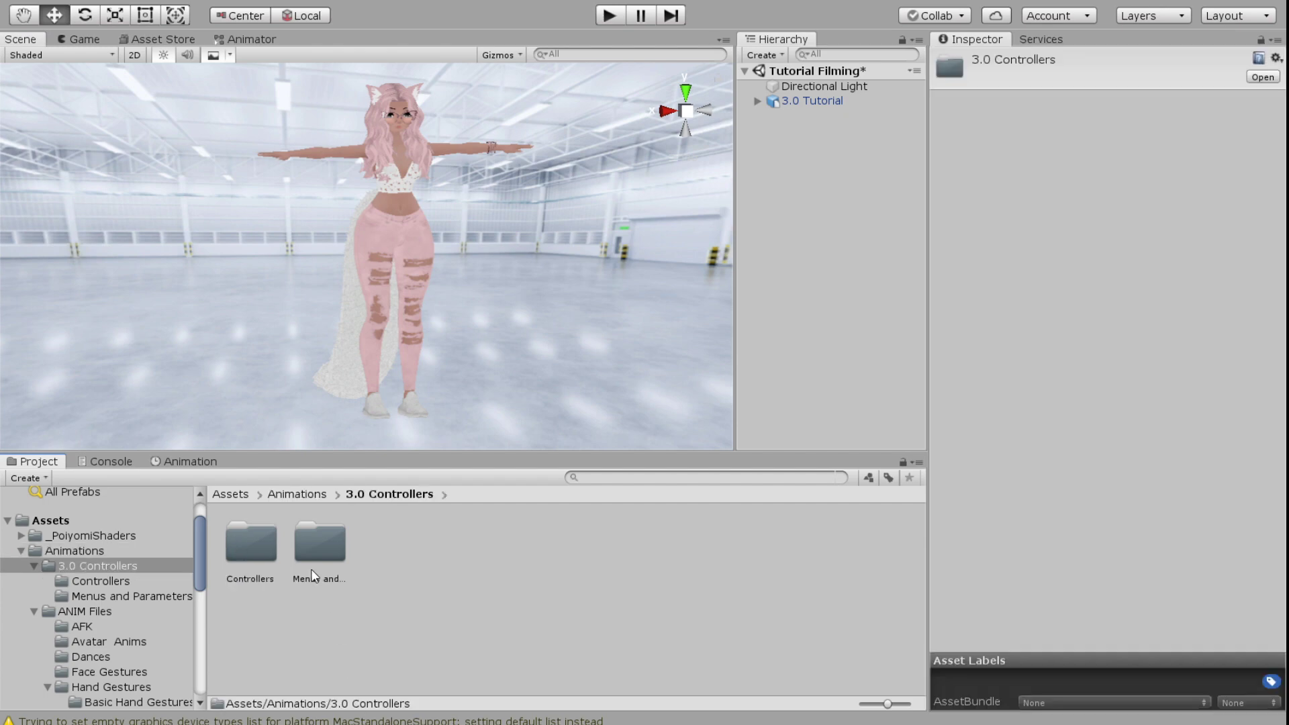
double_click(261, 540)
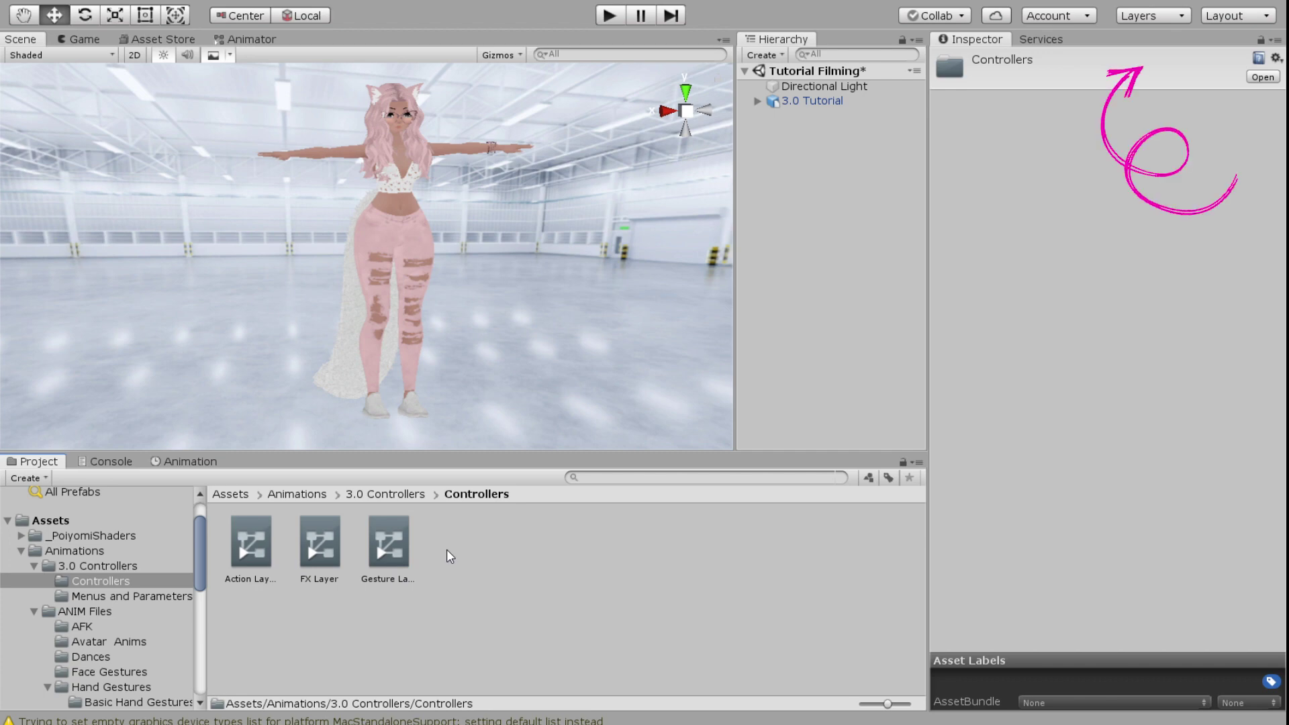
double_click(316, 537)
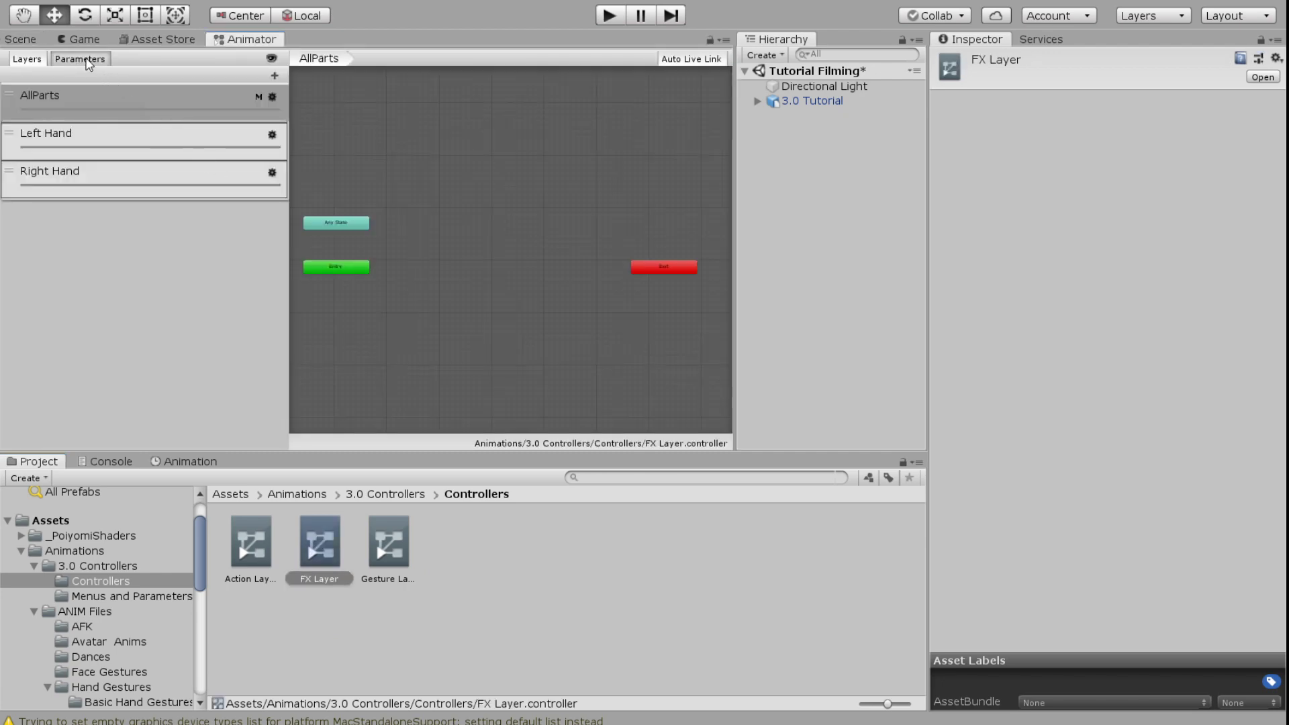
Add an Int parameter named Pants to the FX Layer controller.
click(81, 60)
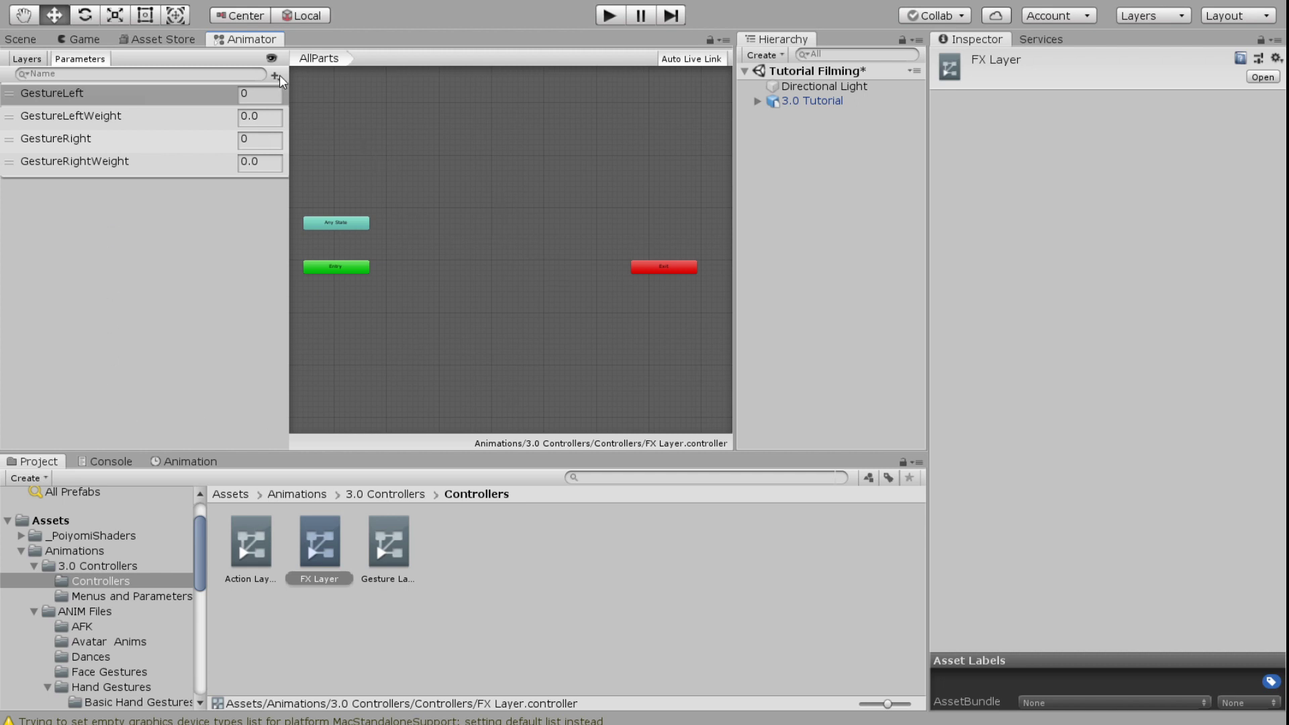
click(298, 118)
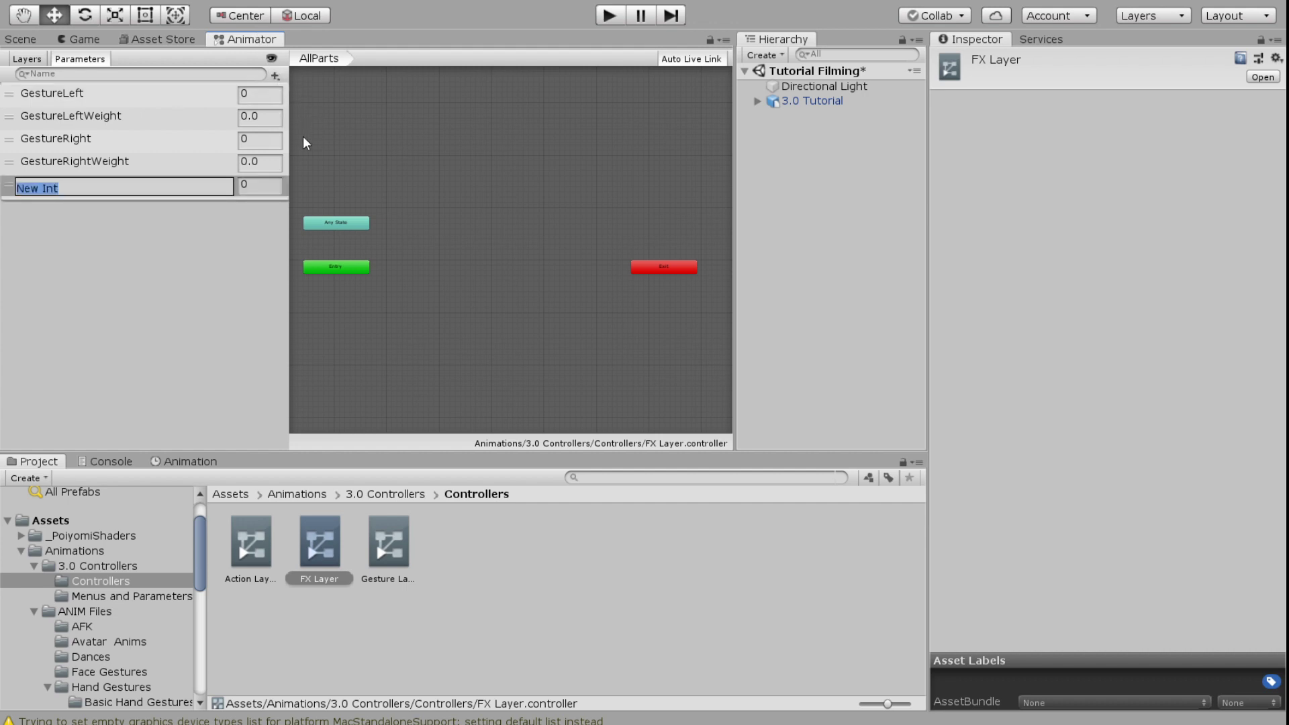
text(Pants)
key(Return)
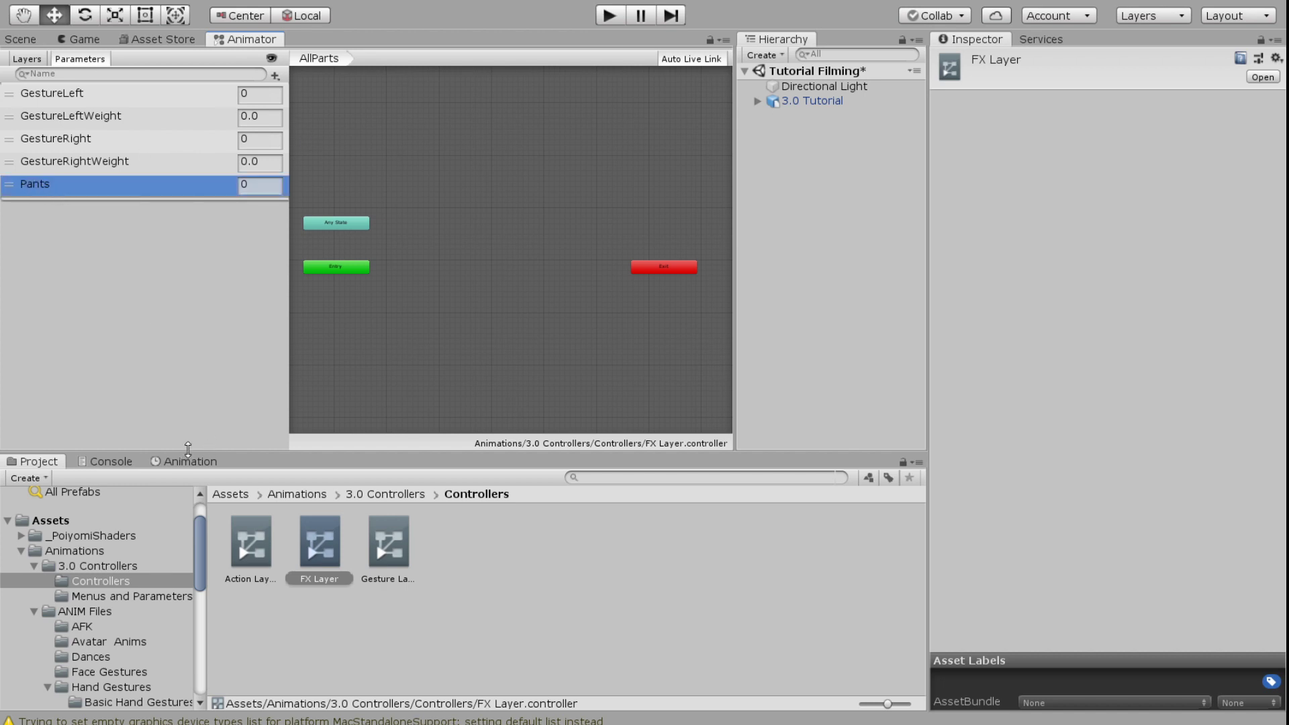
Enter Pants as Parameter 4 of type Int in the Parameters asset of the Menus and Parameters folder.
click(297, 494)
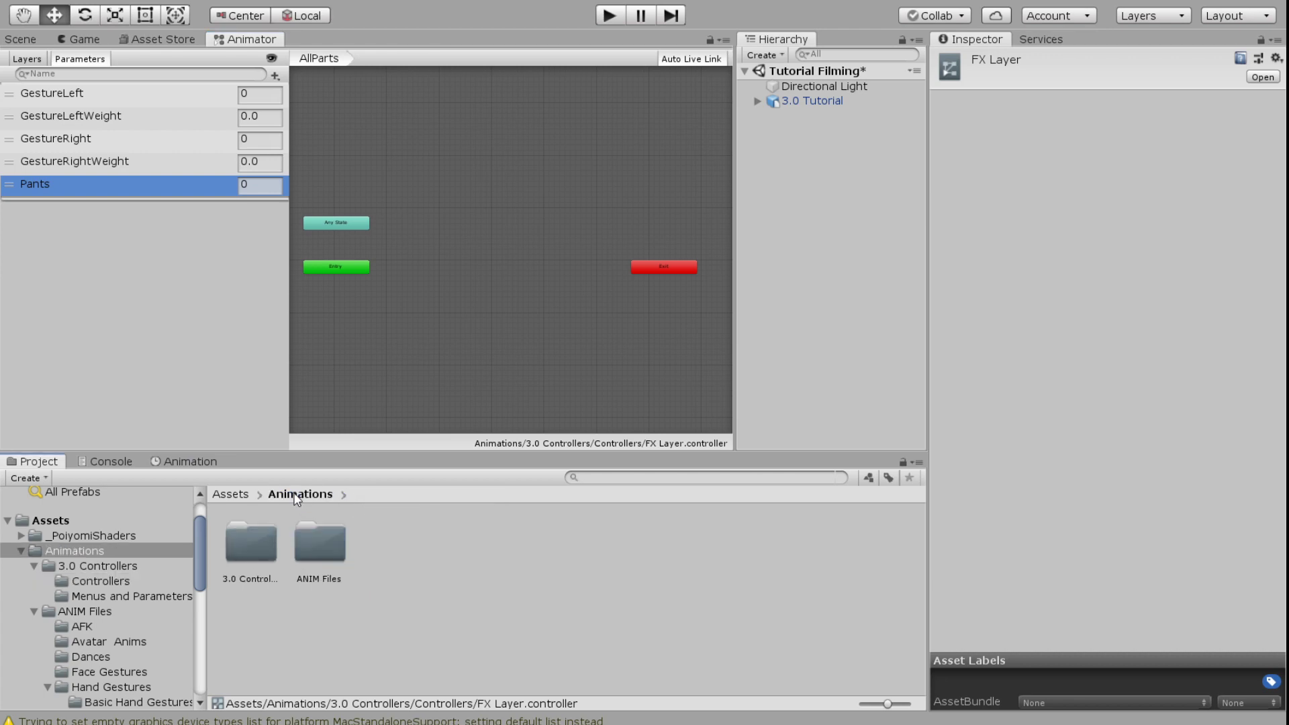
click(100, 596)
click(329, 545)
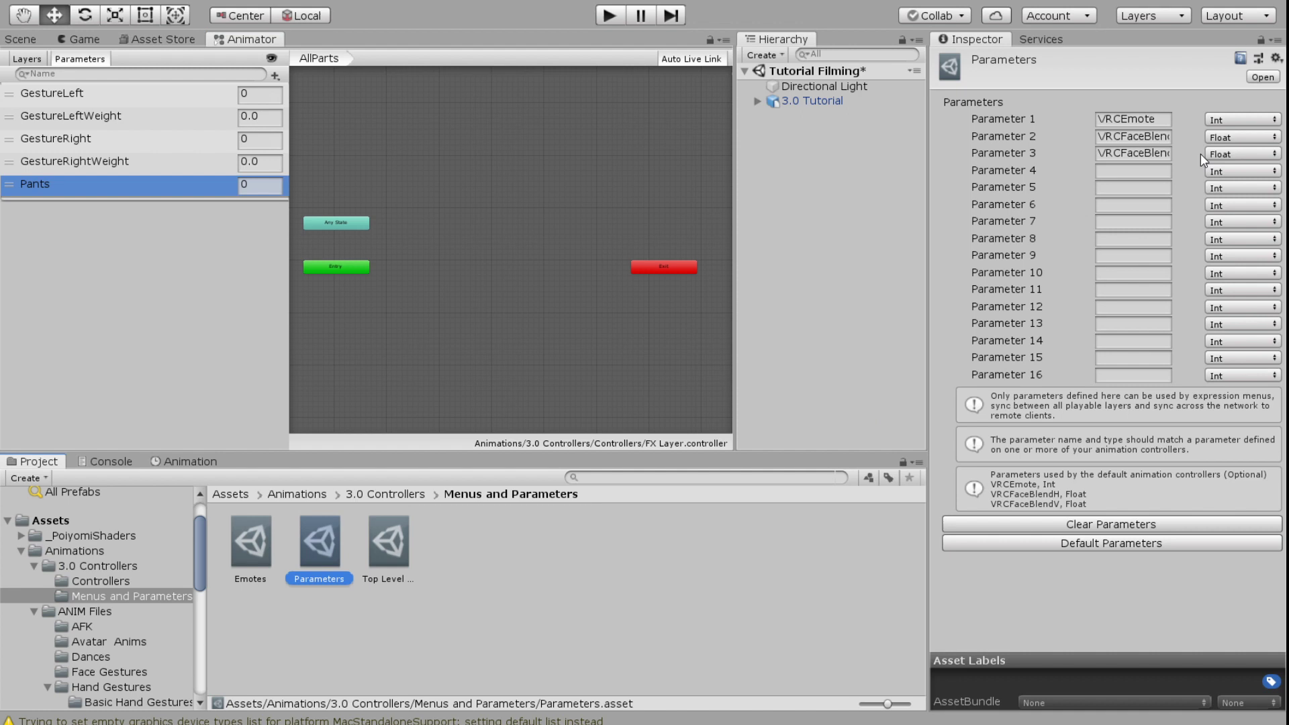
click(1146, 171)
text(Pants)
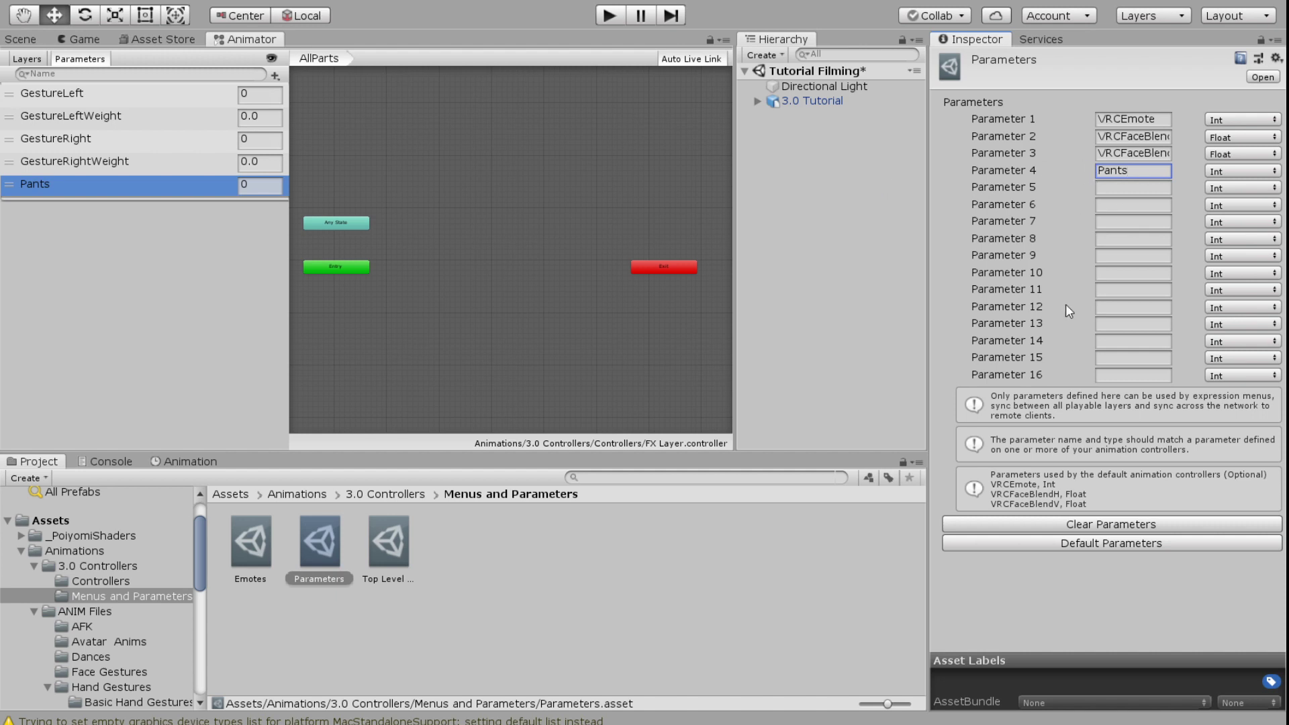
Add a layer named Pants to the FX Layer controller and open its layer settings.
click(28, 60)
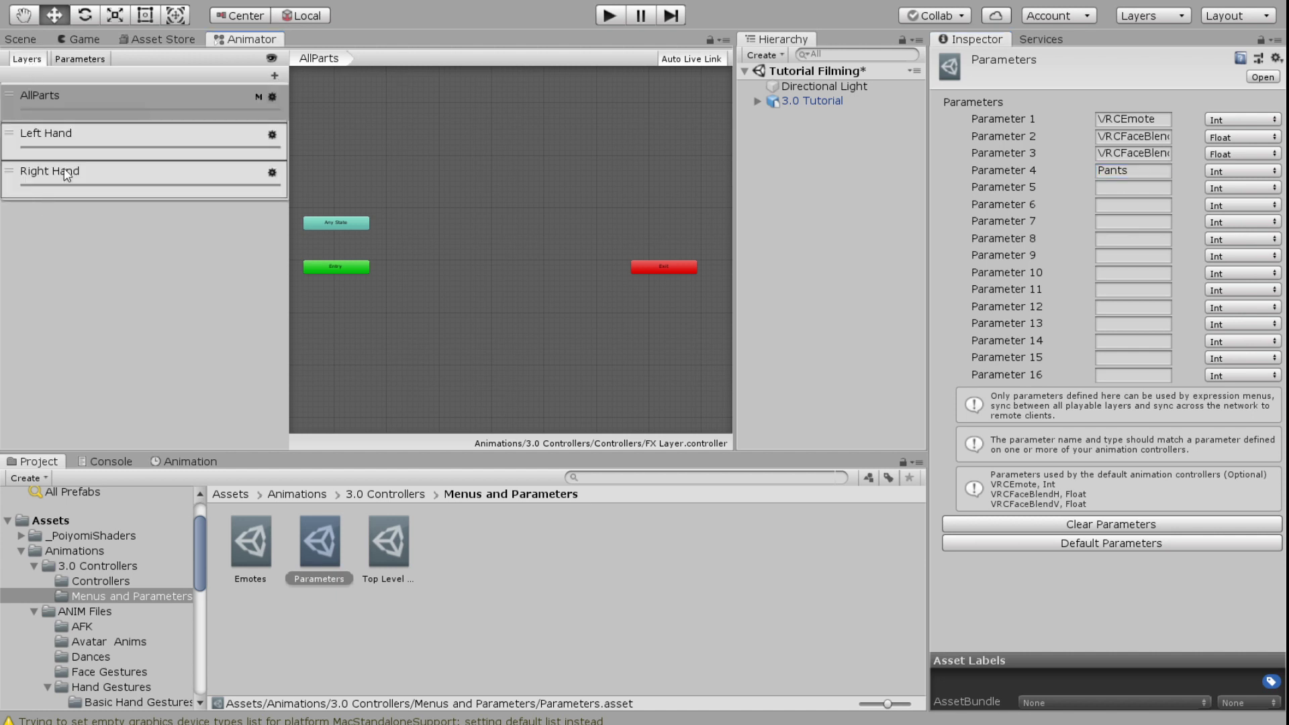
click(275, 75)
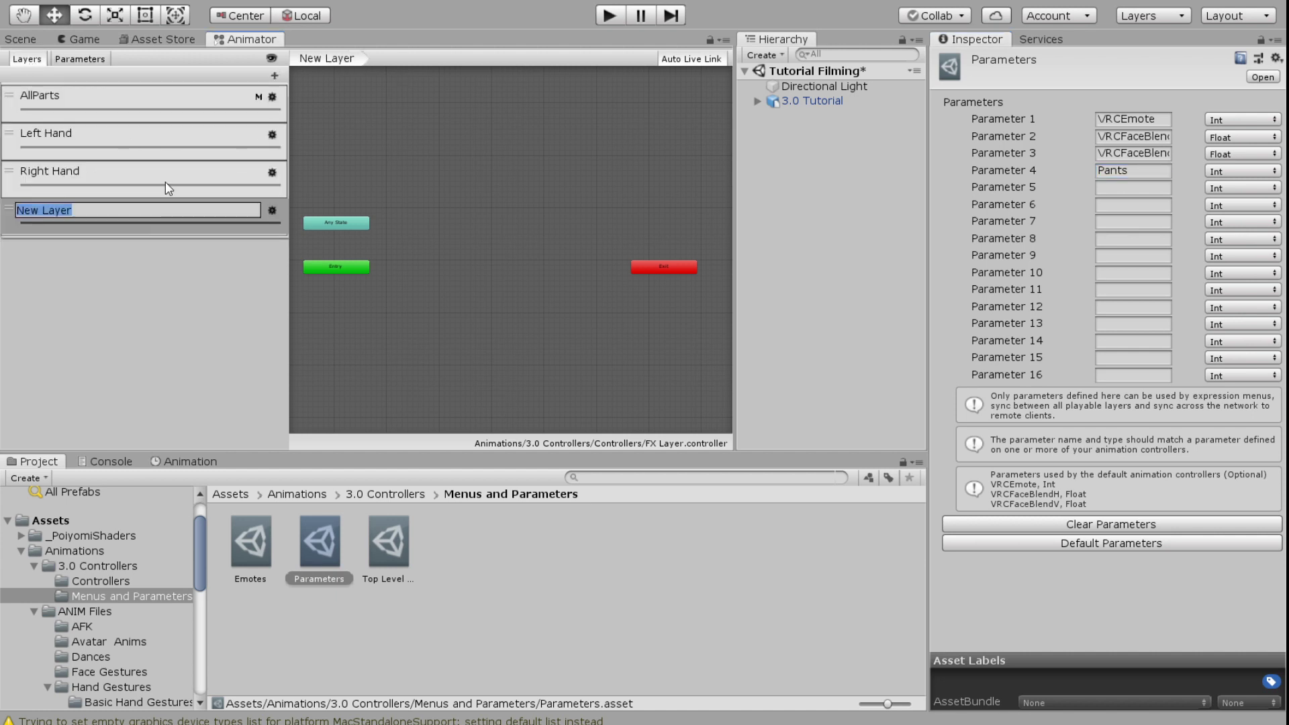
text(Pants)
key(Return)
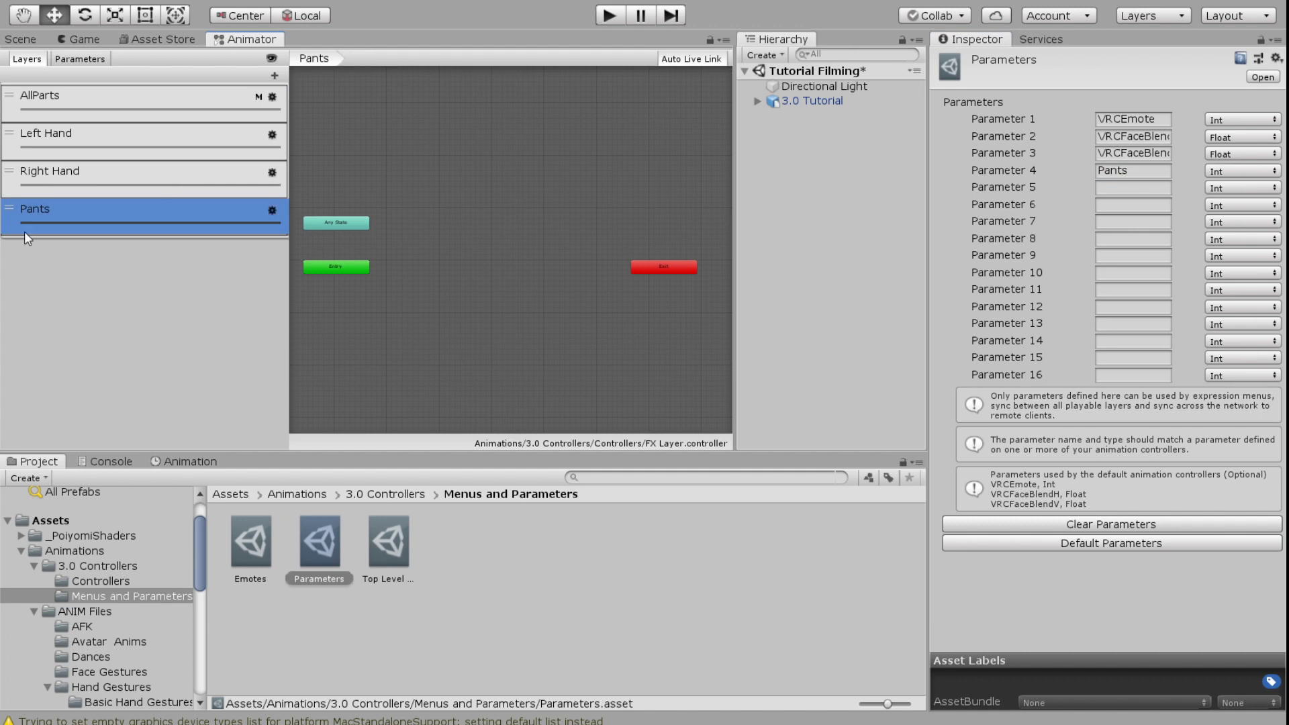
click(272, 210)
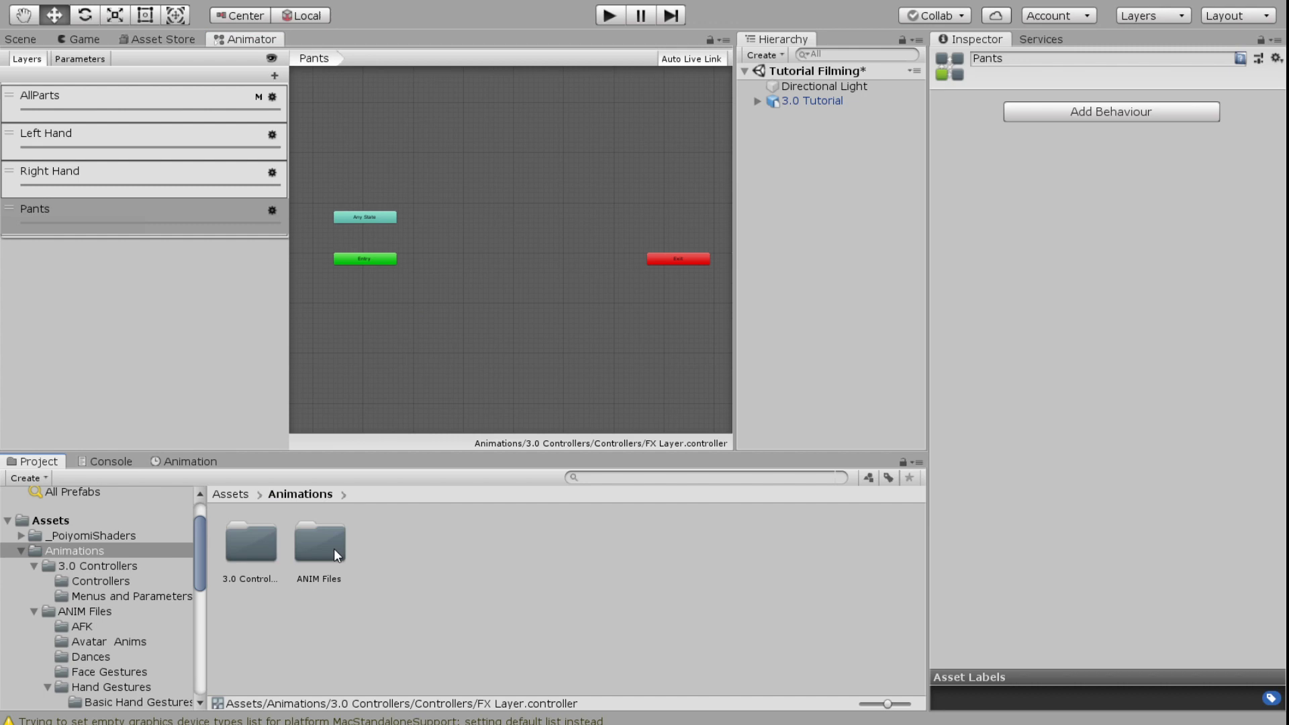
Add the Jeans On clip from ANIM Files > Avatar Anims as the Pants layer's default state, plus the Frilly Shorts On clip as a second state.
double_click(319, 545)
double_click(318, 545)
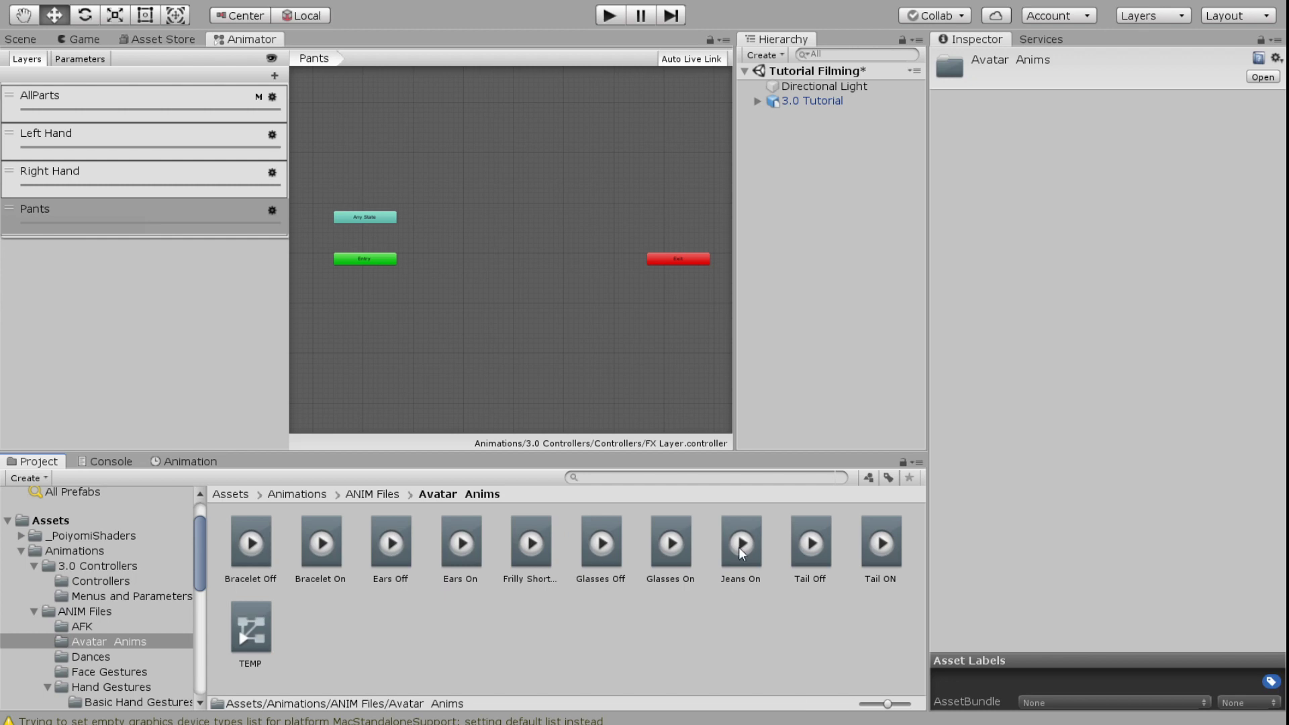
drag(739, 548, 506, 405)
drag(466, 245, 467, 260)
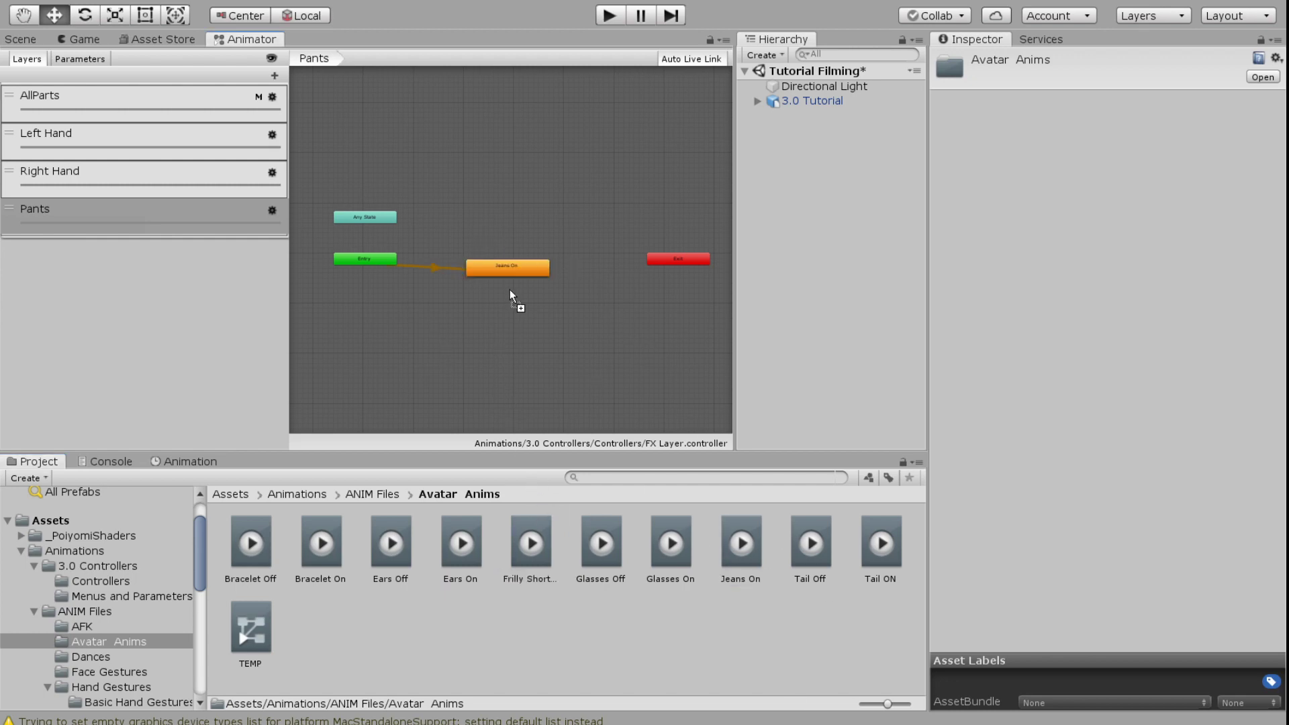
drag(501, 220, 502, 221)
scroll(508, 276, up, 2)
Make transitions from Any State to Jeans On and Frilly Shorts On, and align the Jeans On state beneath Frilly Shorts On.
click(339, 200)
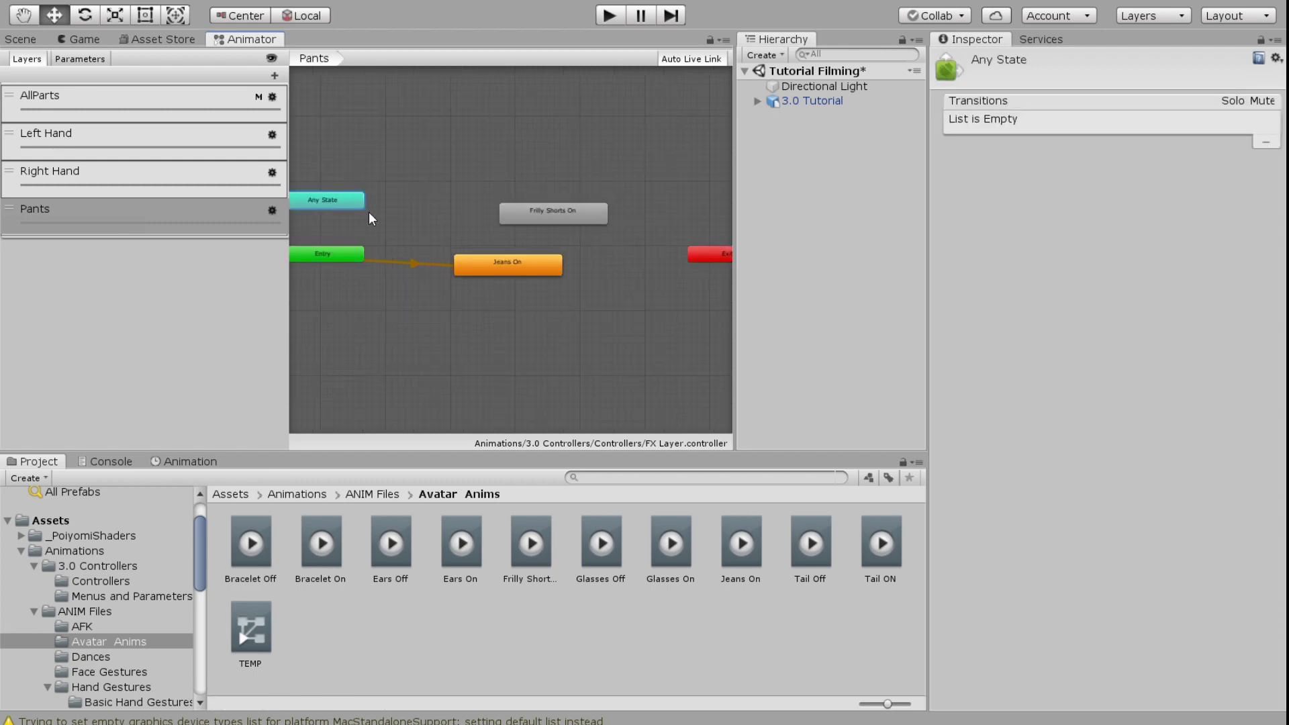
click(507, 266)
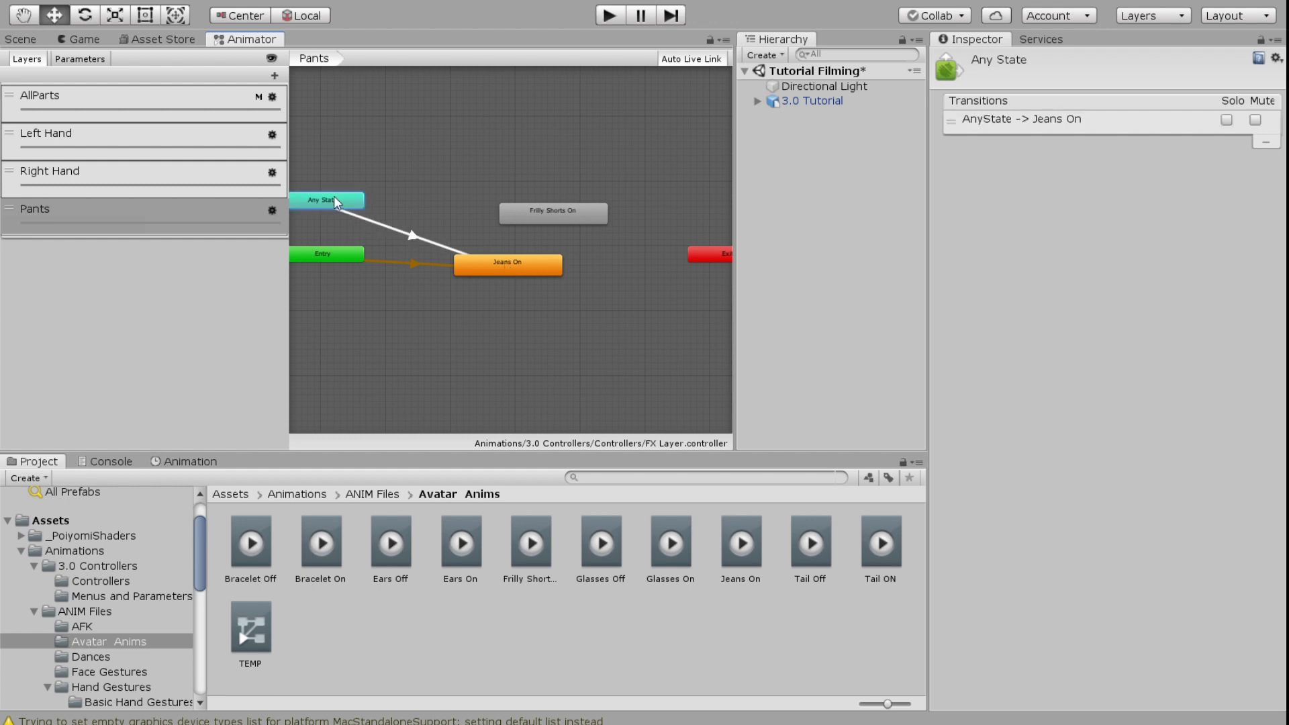
click(545, 216)
drag(506, 261, 555, 253)
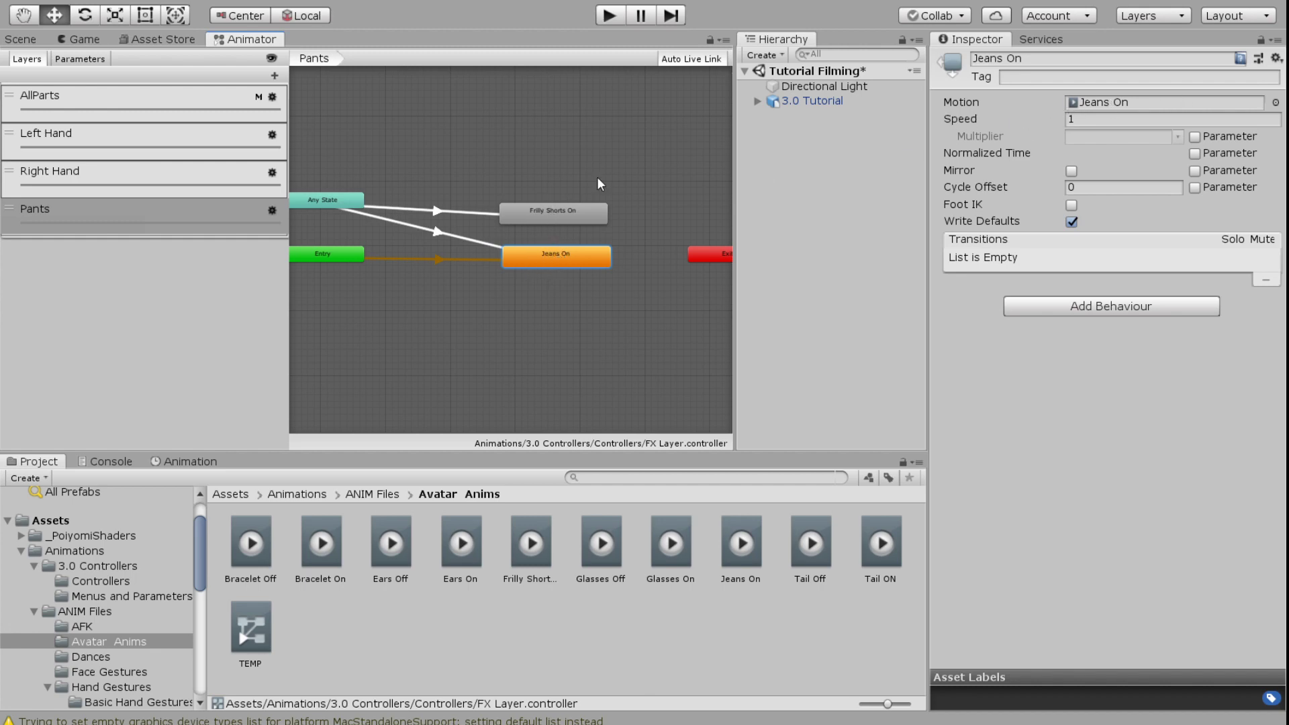
click(551, 213)
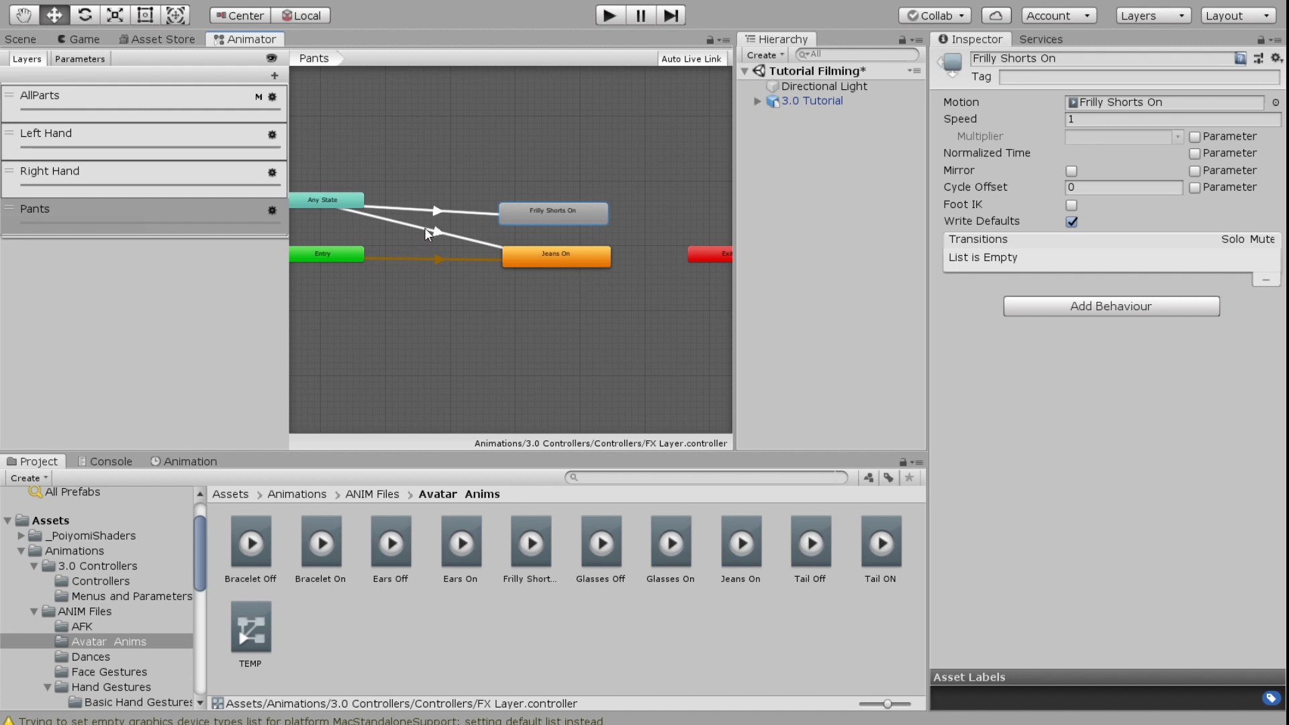
Add a condition on the Pants parameter to the transition from Any State to Jeans On.
click(424, 229)
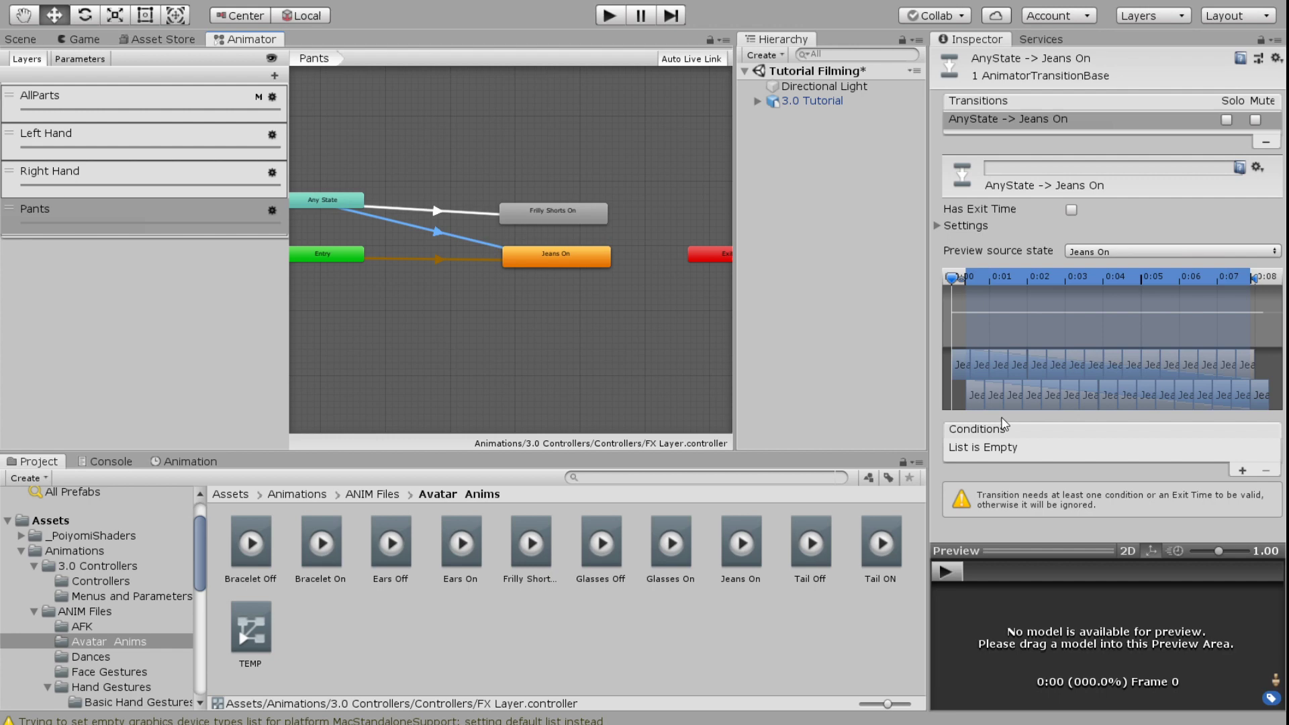
click(1242, 472)
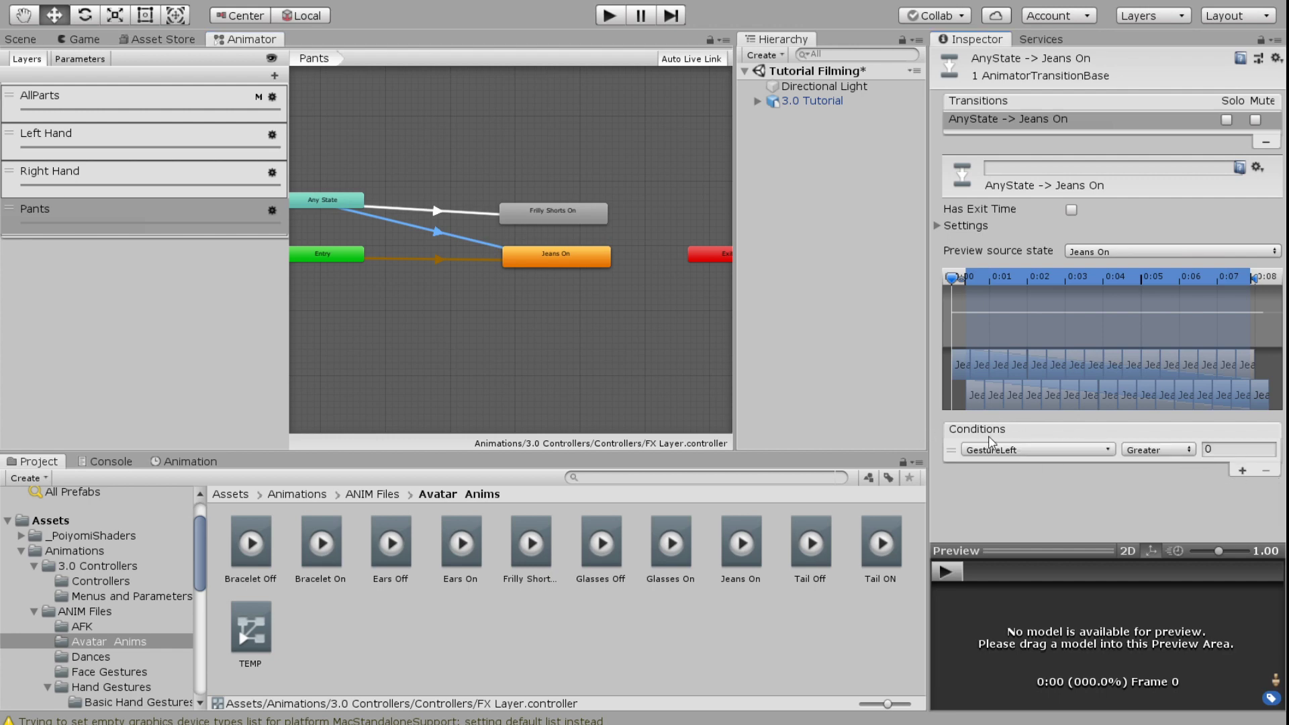
click(1001, 538)
click(1179, 510)
Add the condition Pants Equals 1 to the transition from Any State to Frilly Shorts On.
click(440, 209)
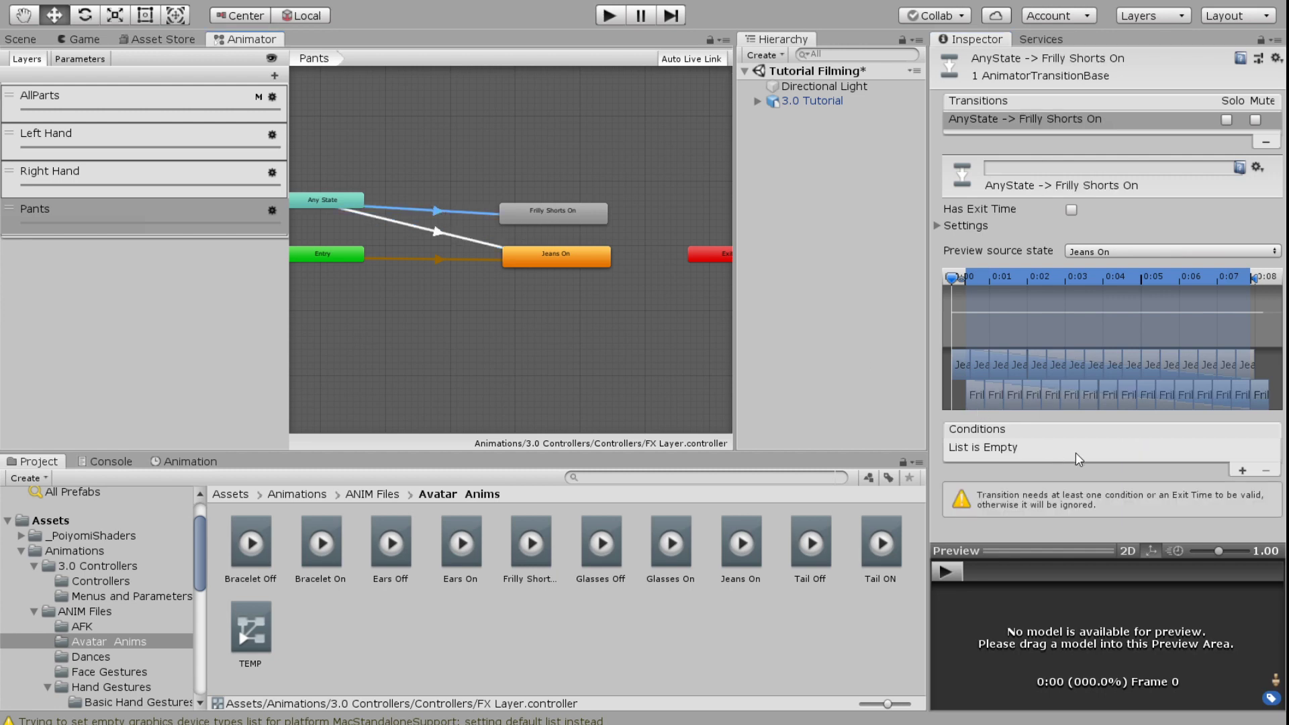
click(1241, 471)
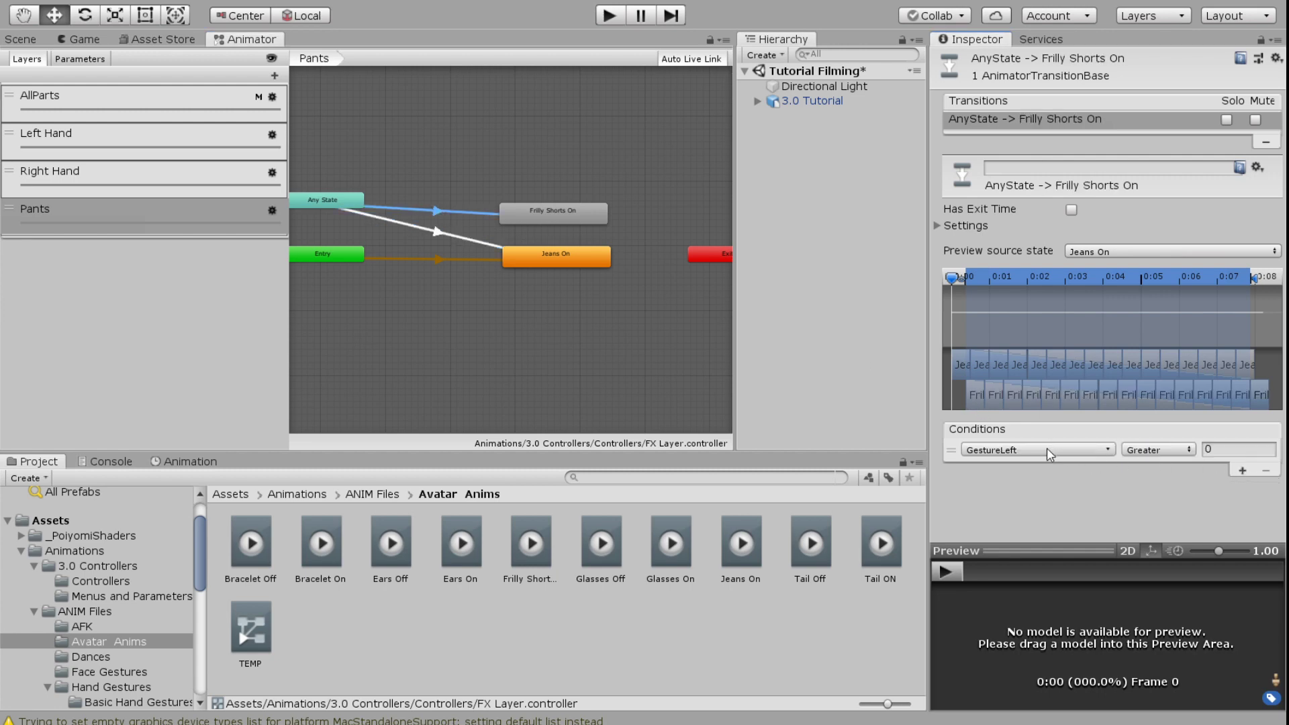
click(1045, 449)
click(1024, 540)
click(1158, 449)
click(1158, 473)
click(1227, 449)
text(1)
key(Return)
Duplicate the Top Level Menu asset in Menus and Parameters as Clothing, and delete the Emotes control from the copy.
click(290, 495)
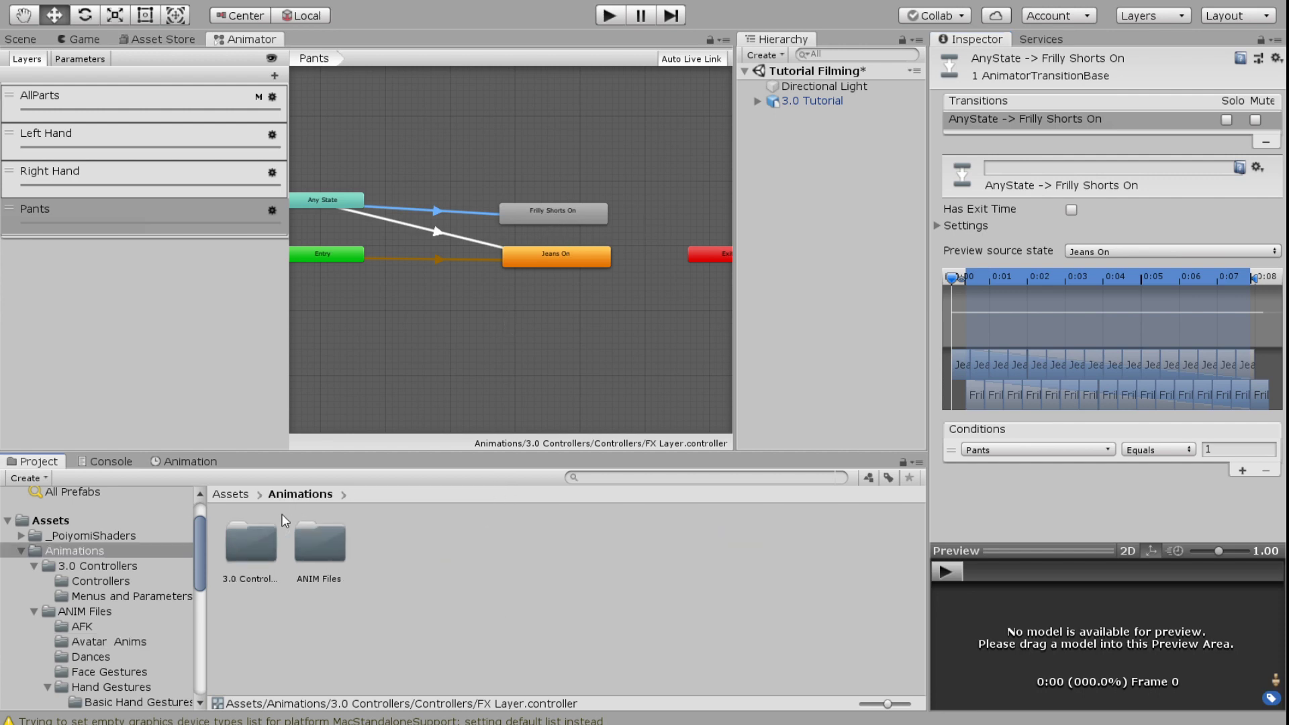
double_click(241, 547)
double_click(316, 544)
click(388, 543)
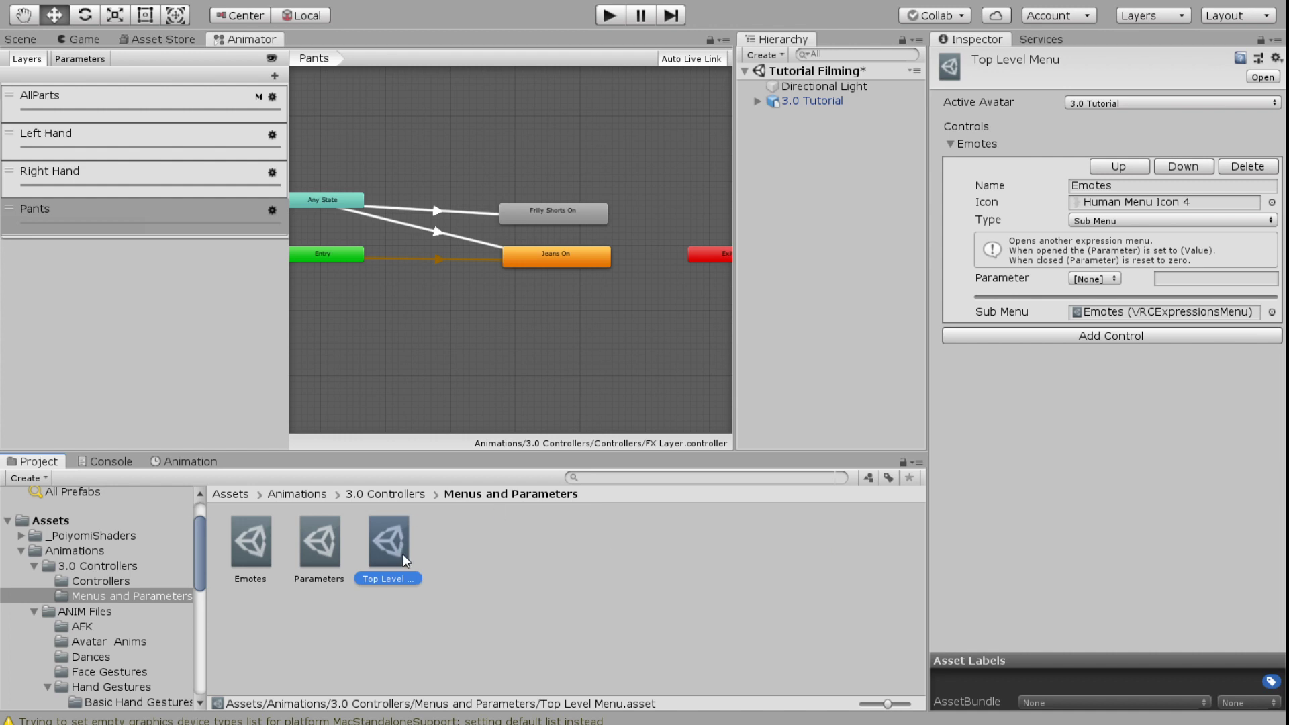
key(super+d)
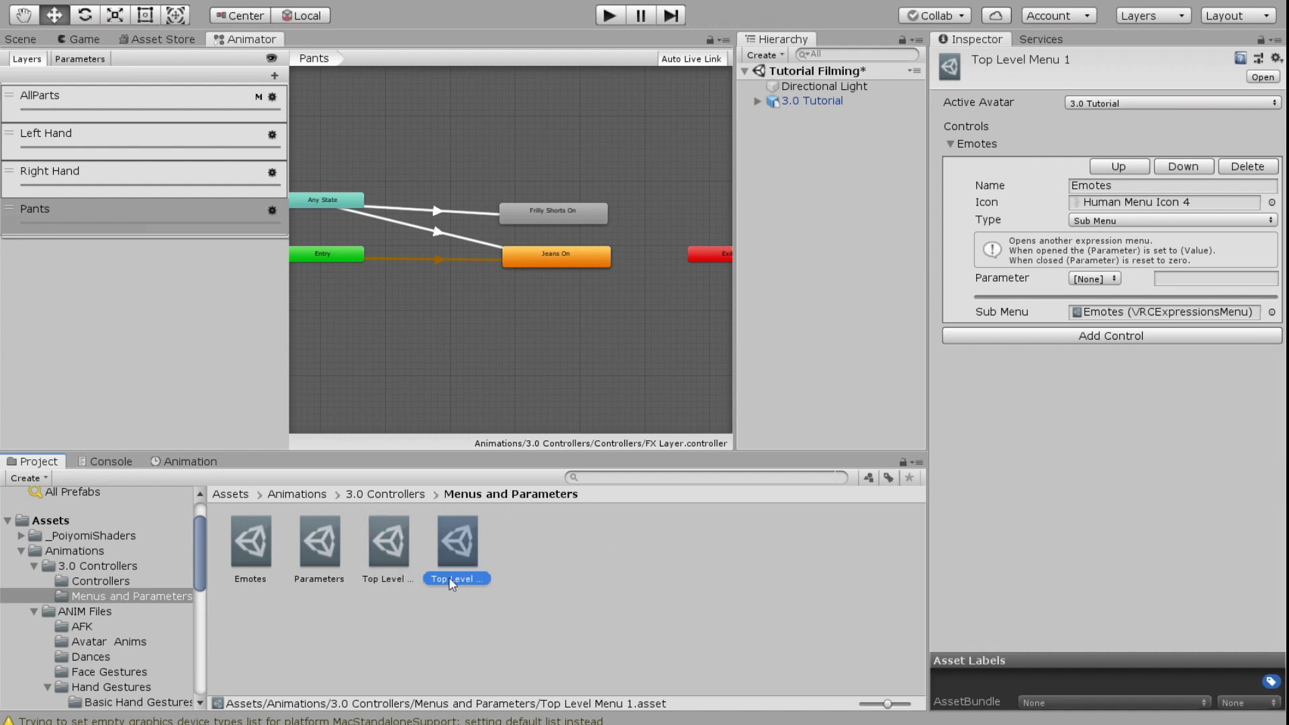
click(450, 580)
text(Clothing)
key(Return)
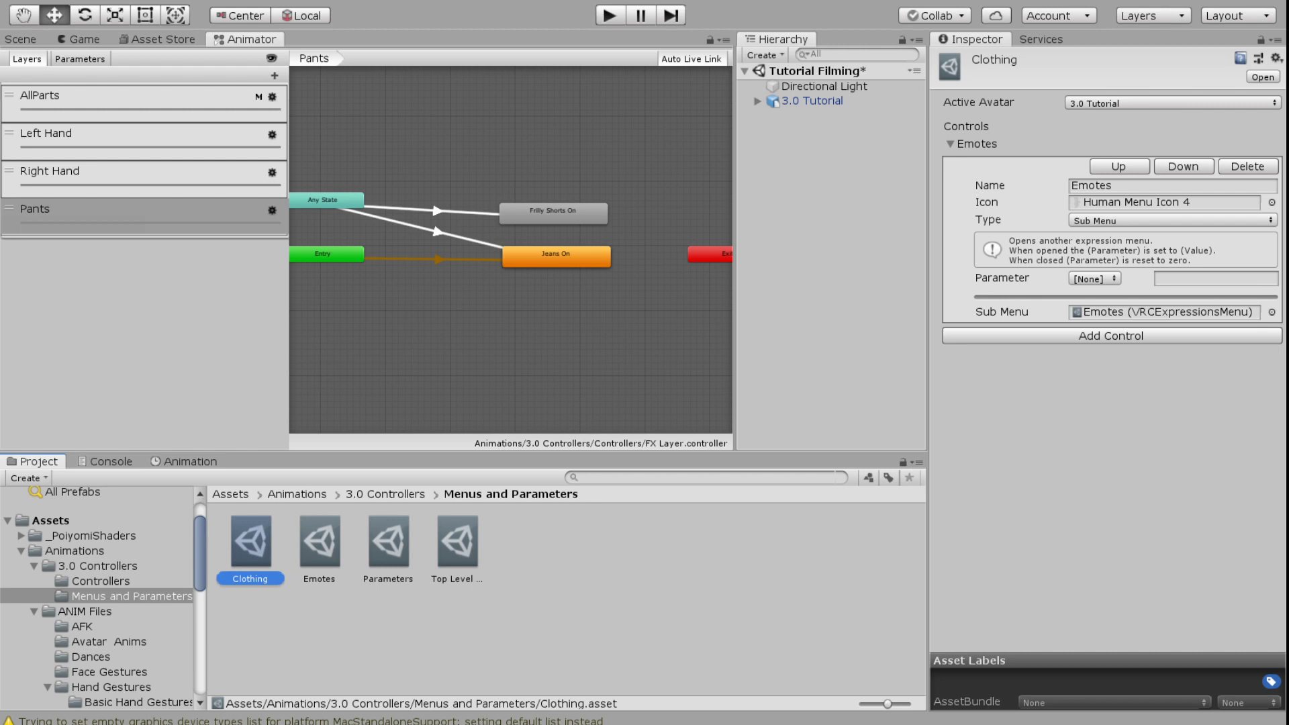
click(1247, 167)
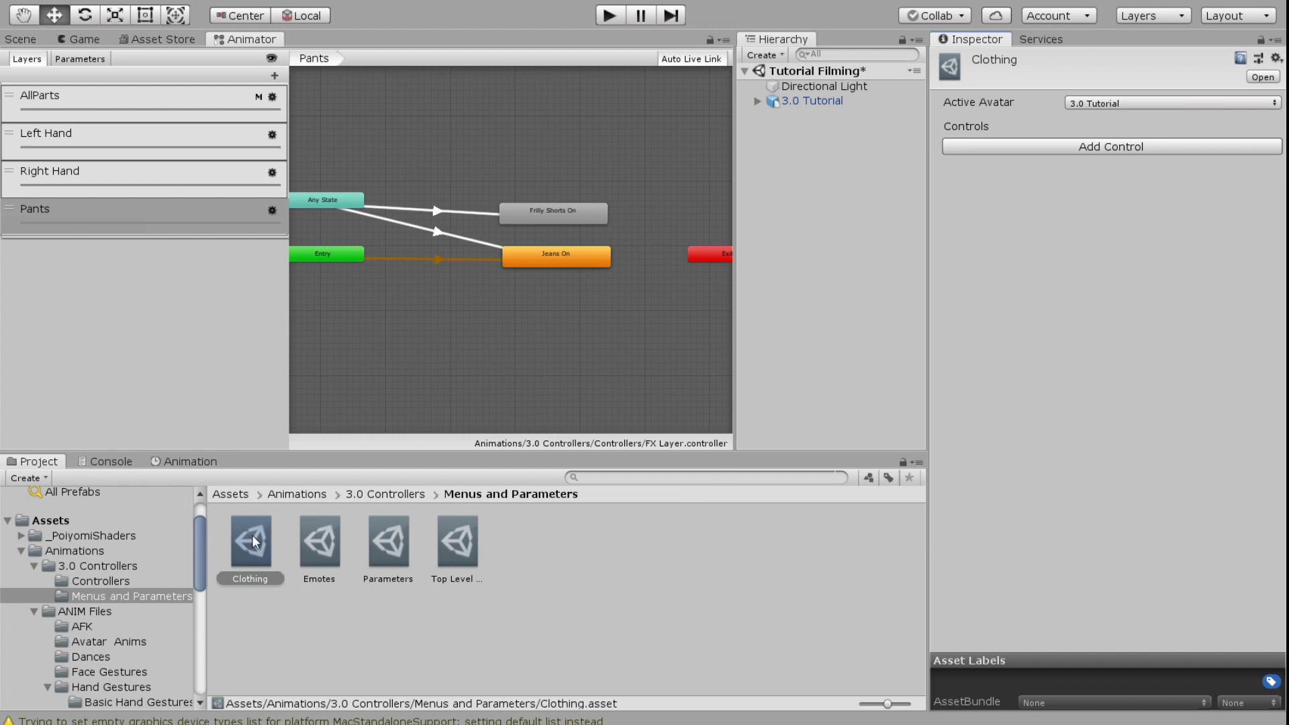
Add a Sub Menu control named Clothing to the Top Level Menu, with the Baseball Hat icon and the Clothing menu as its submenu.
click(461, 542)
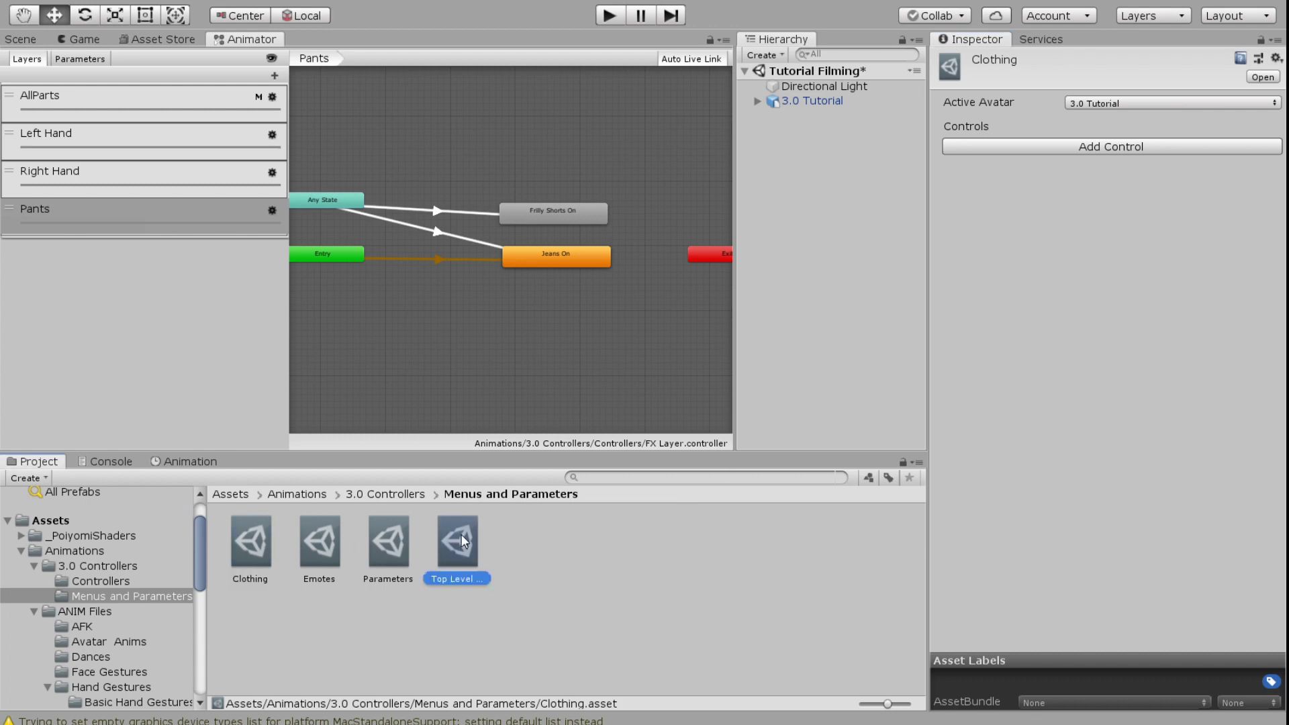
click(1111, 334)
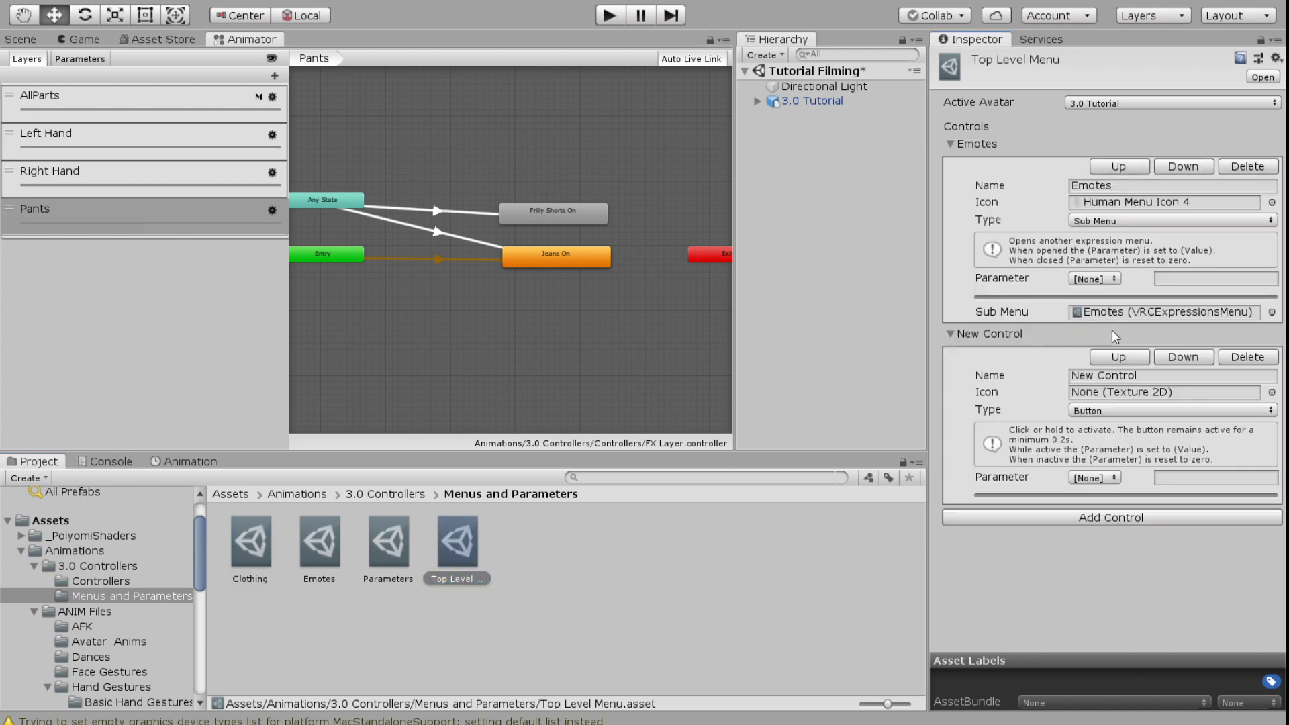
click(1088, 374)
text(Clothing)
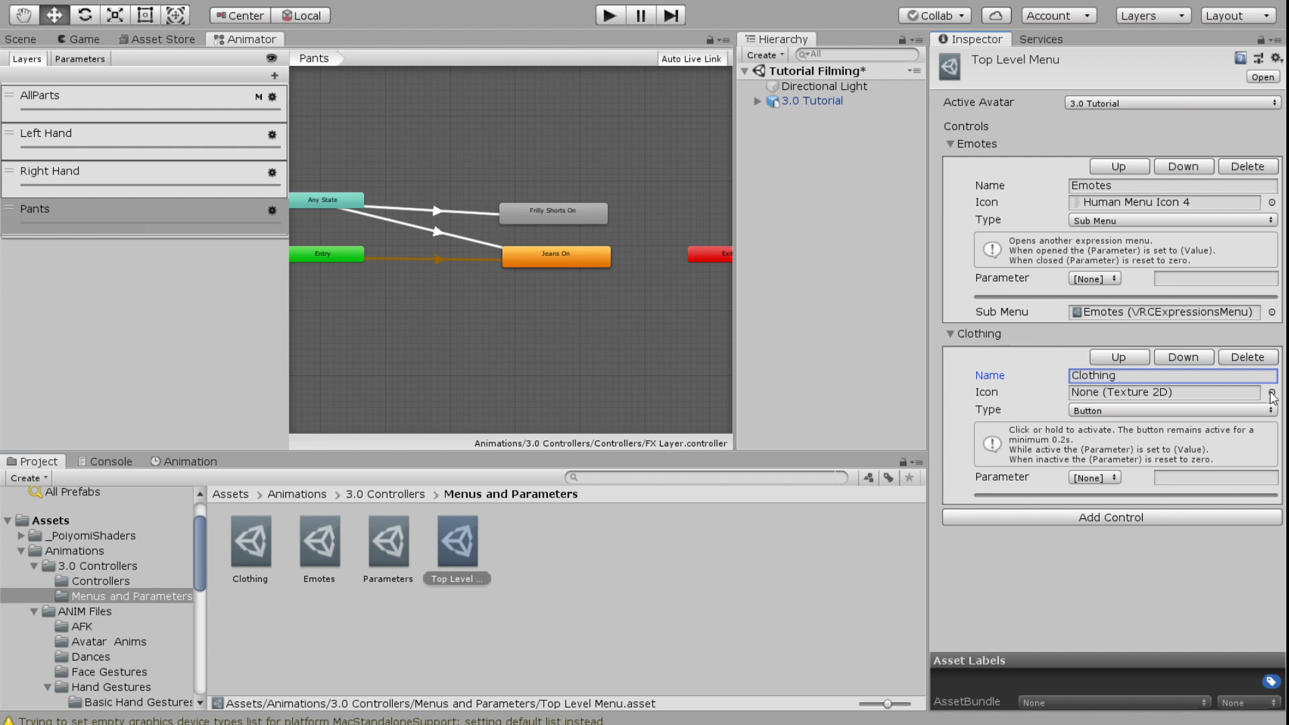
click(1270, 393)
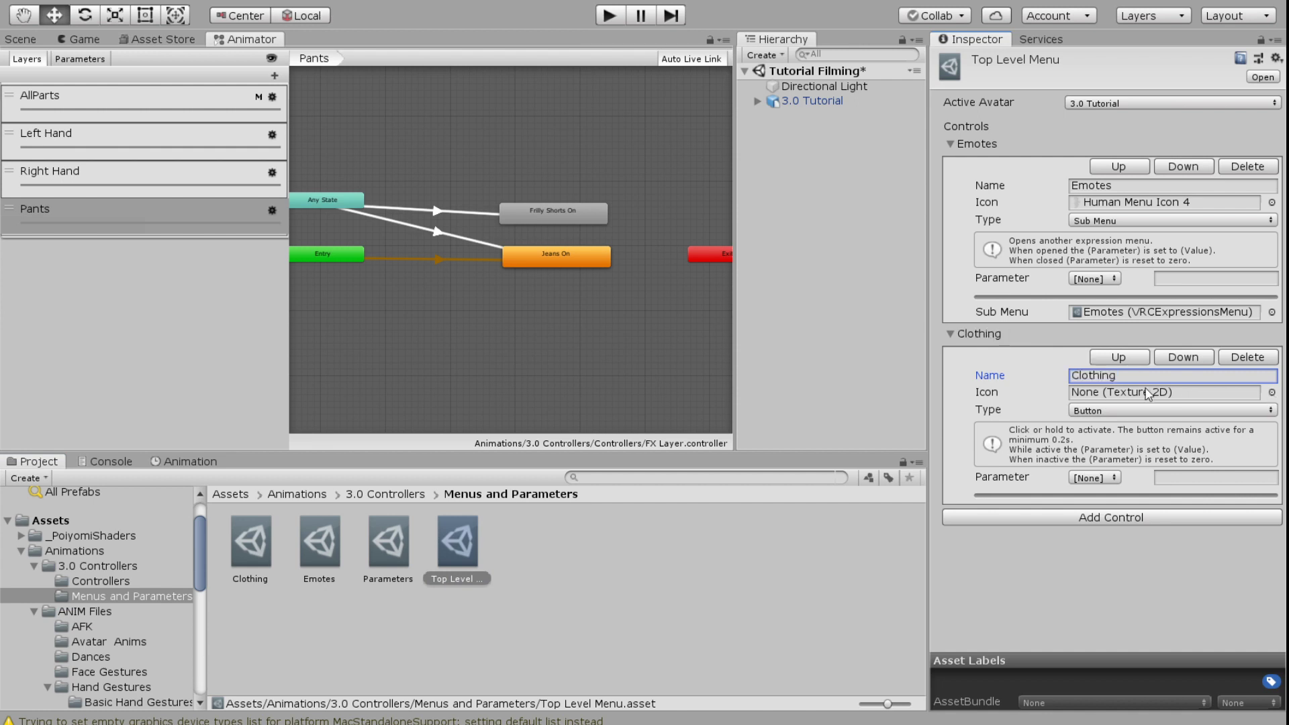
click(1119, 476)
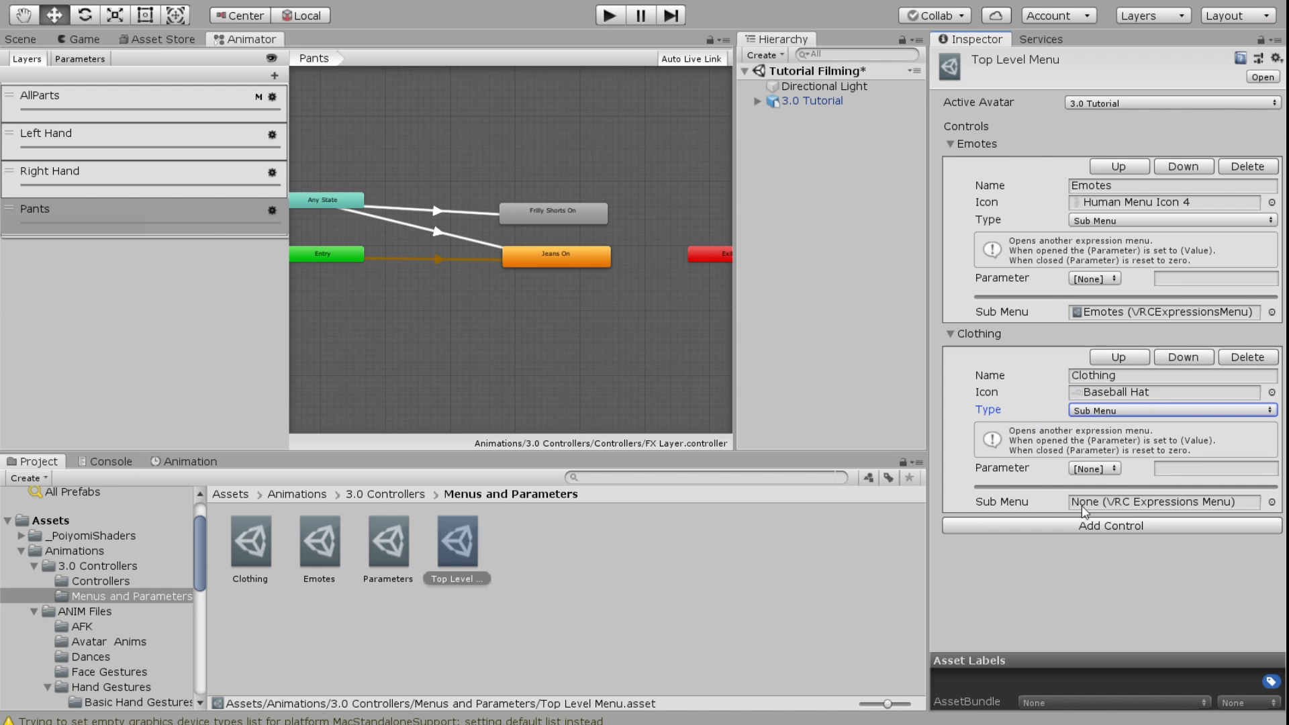
drag(262, 551, 1103, 508)
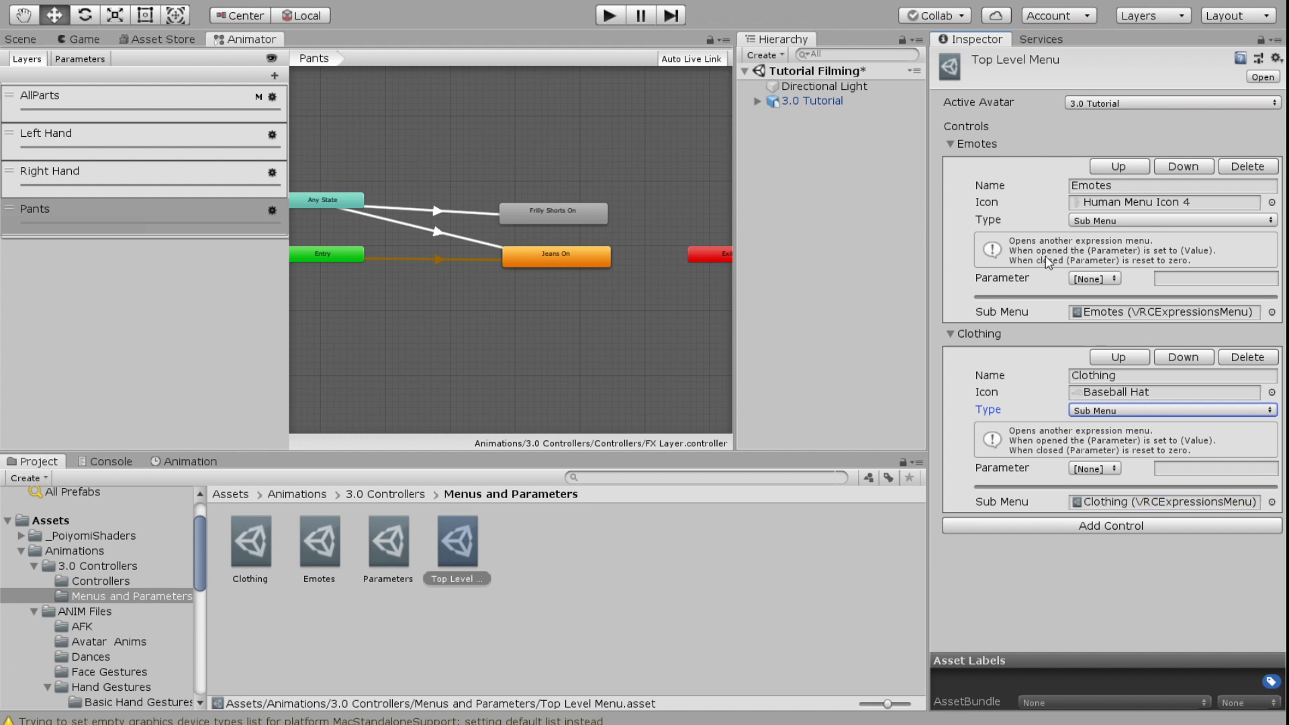
Add a Toggle control named Shorts to the Clothing menu, using the Pants parameter with value 1.
click(253, 544)
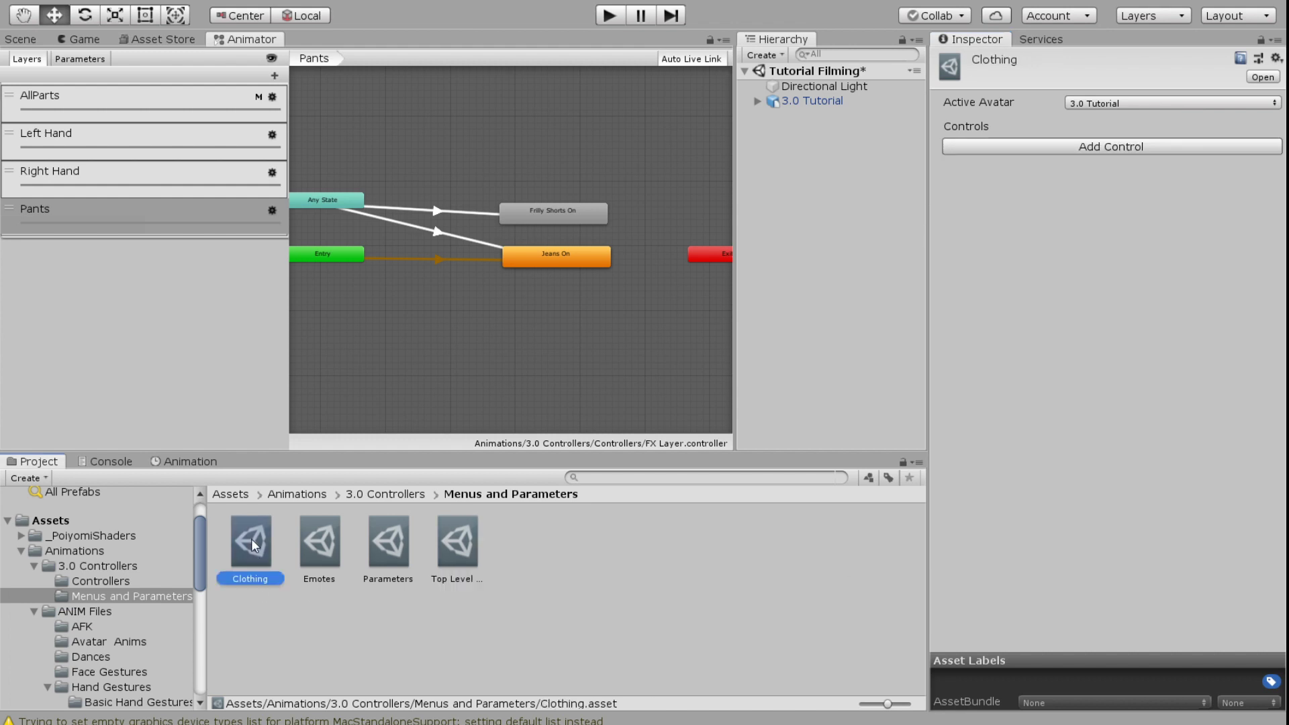
click(1042, 147)
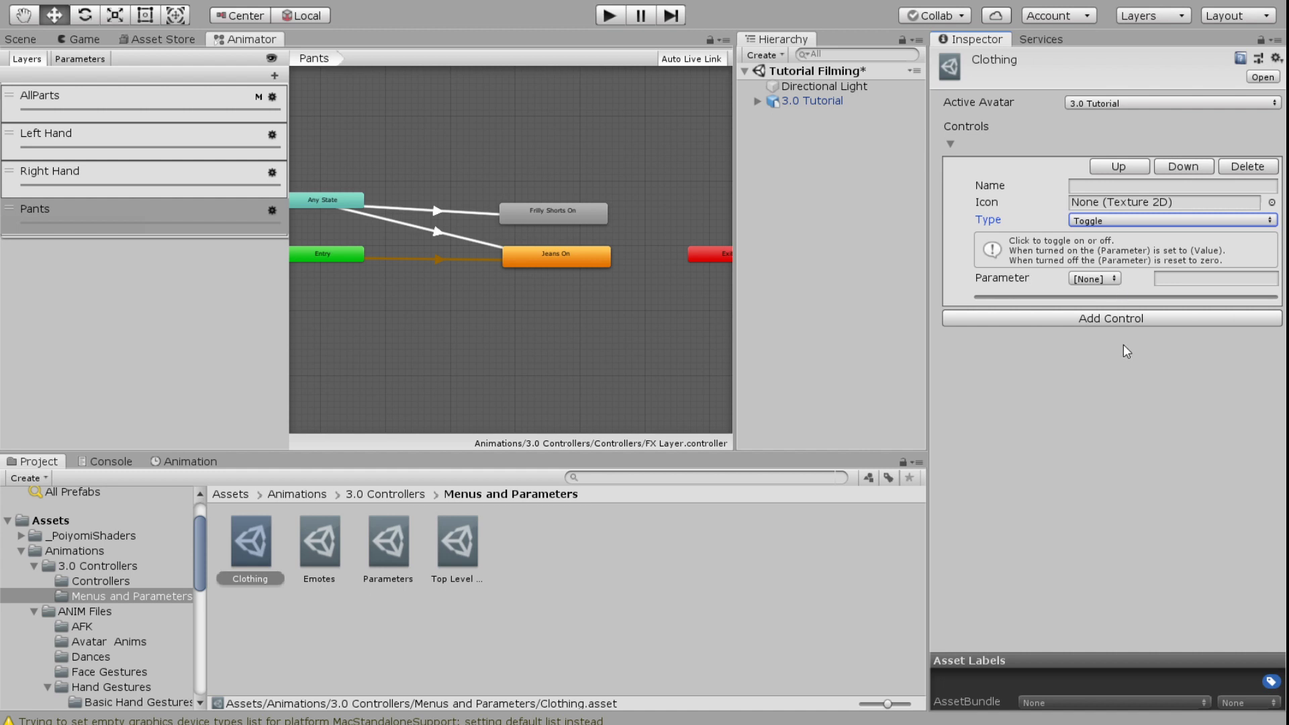
click(1123, 368)
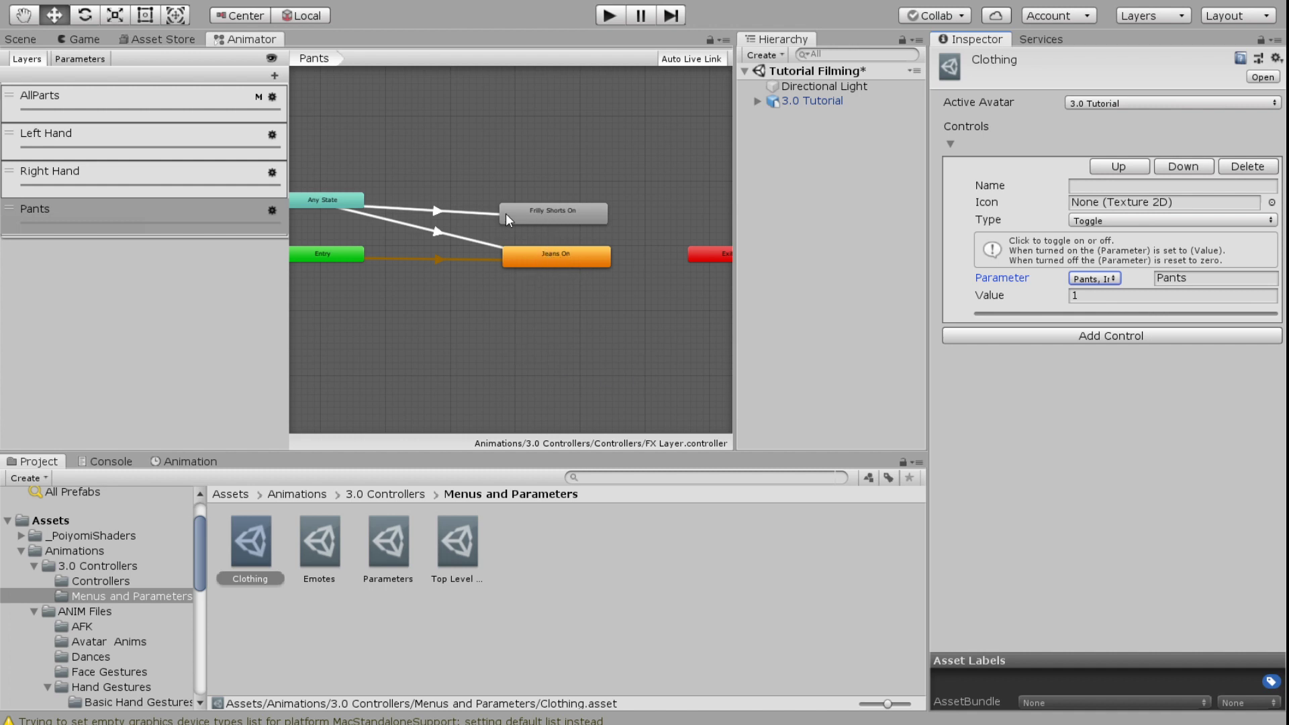
click(1108, 186)
text(Shorts)
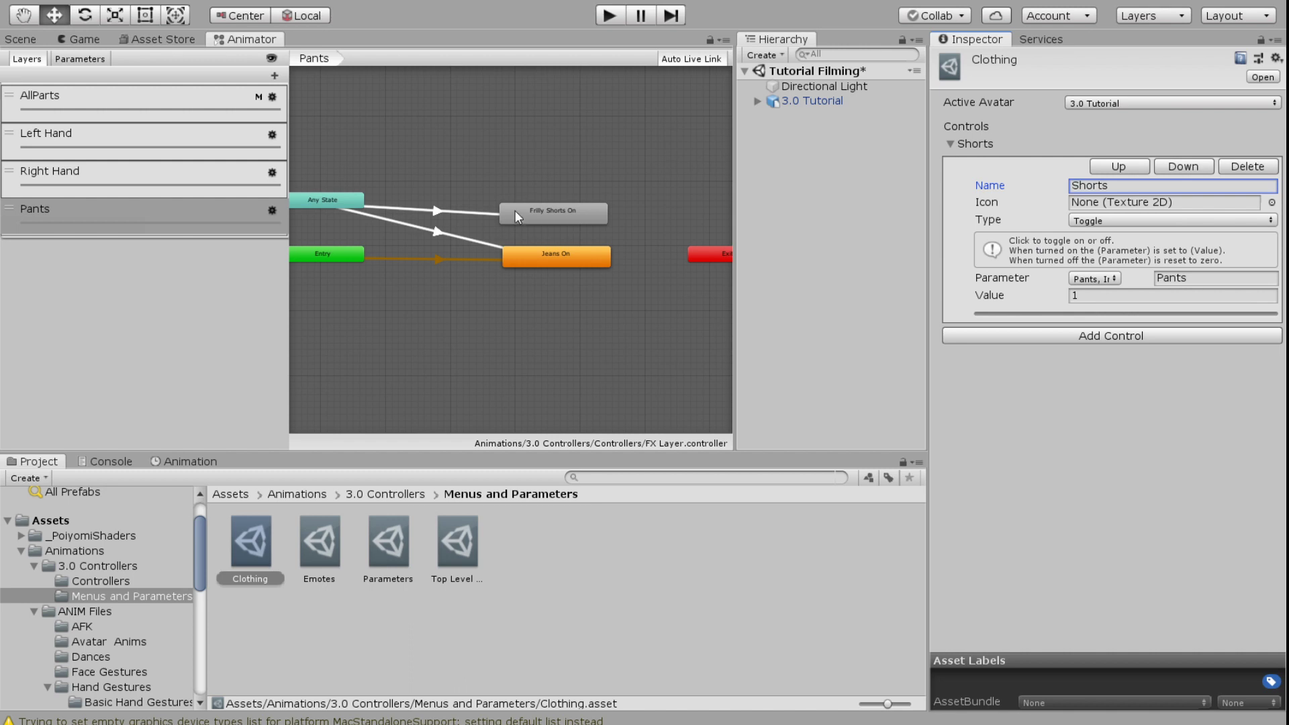
Compare the Shorts toggle in the Clothing menu with the Any State transition conditions for Frilly Shorts On and Jeans On.
click(474, 213)
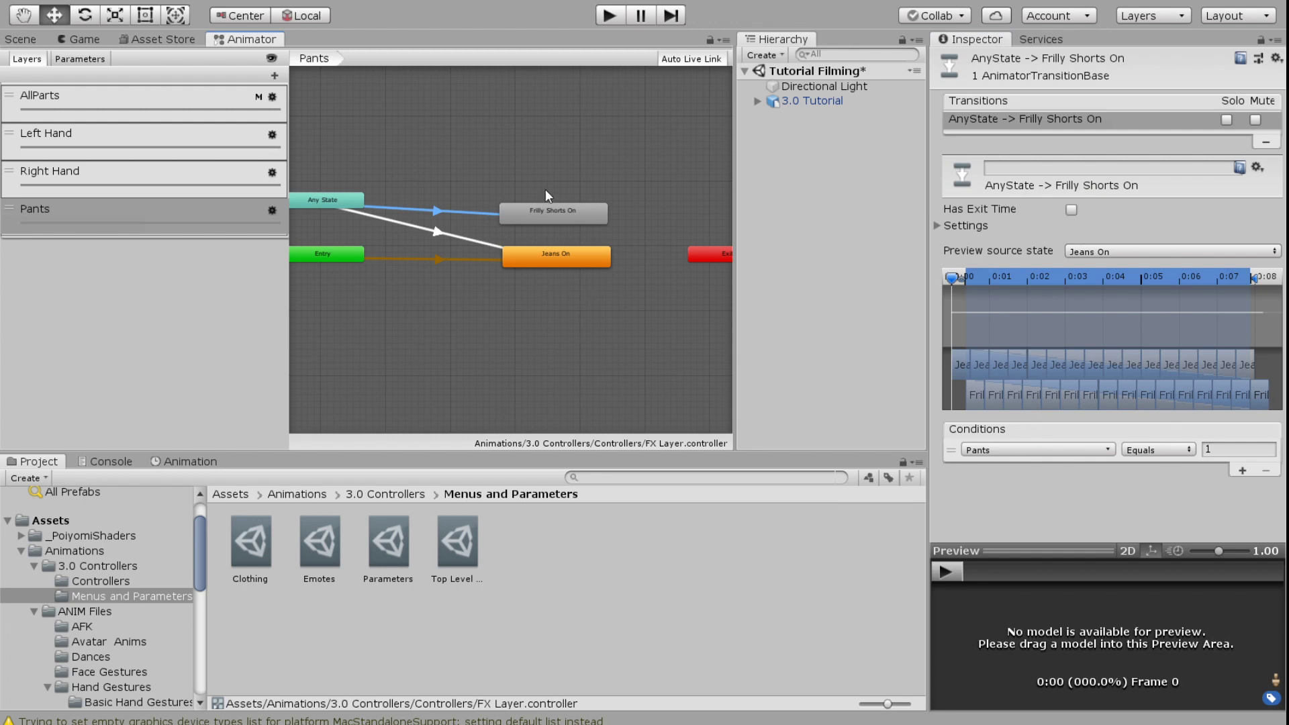
click(256, 545)
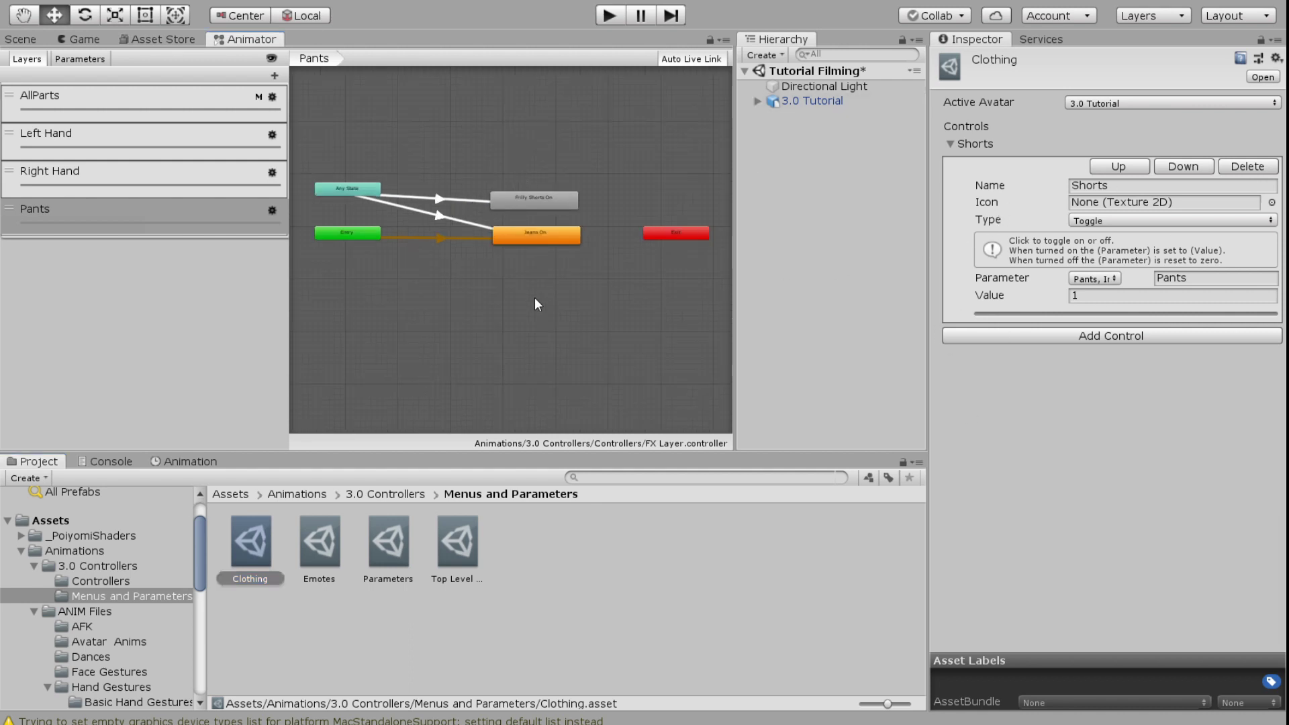
middle_drag(535, 296, 539, 353)
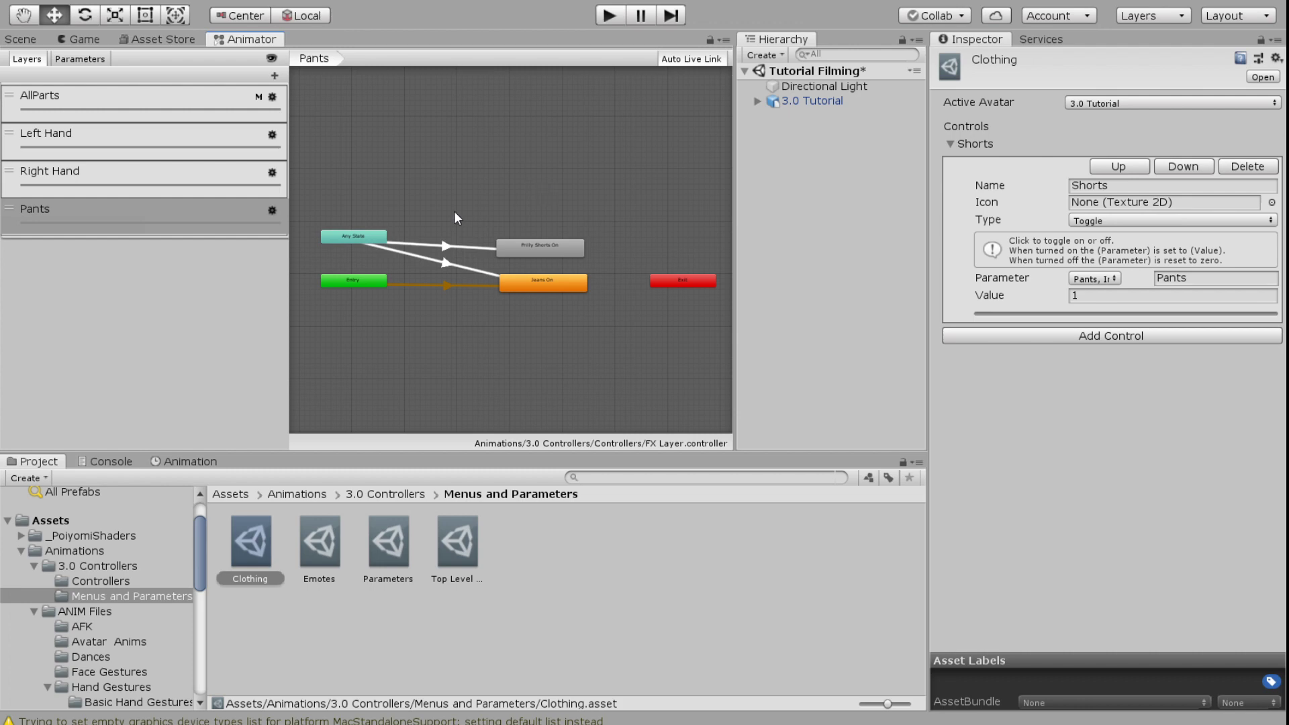
click(441, 244)
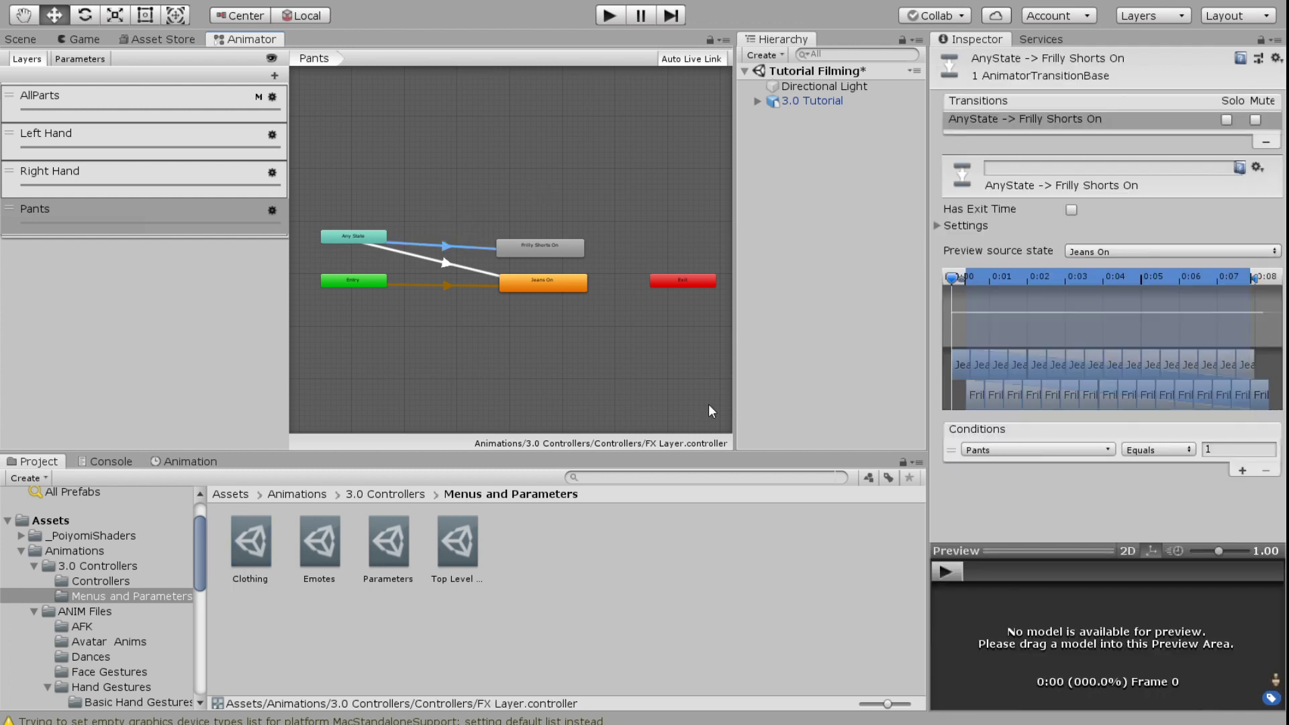
click(262, 545)
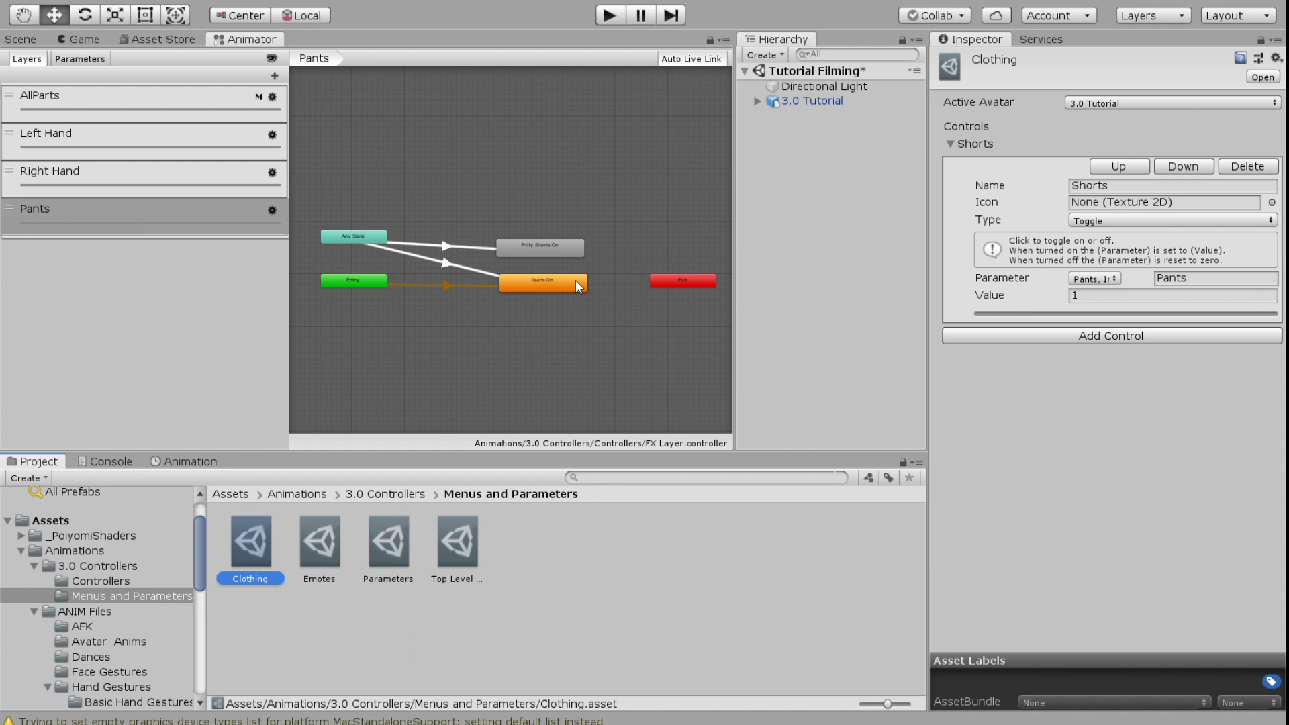
click(546, 284)
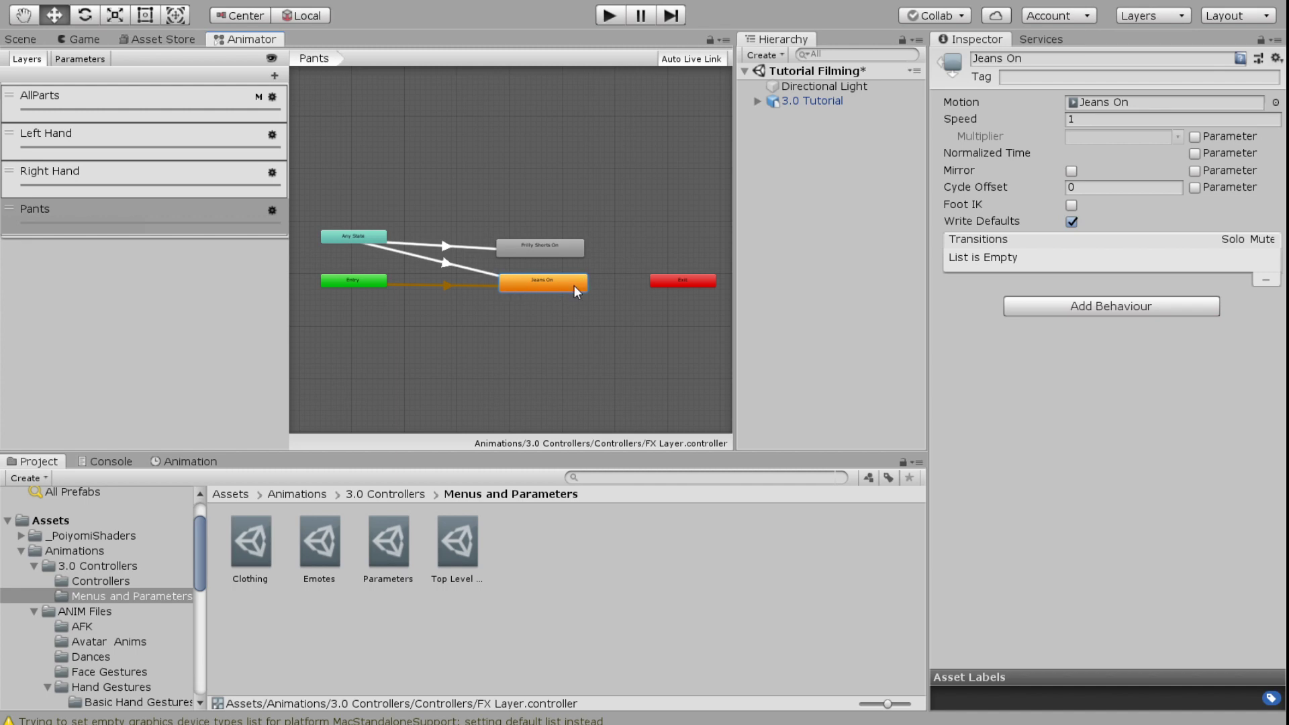
click(473, 267)
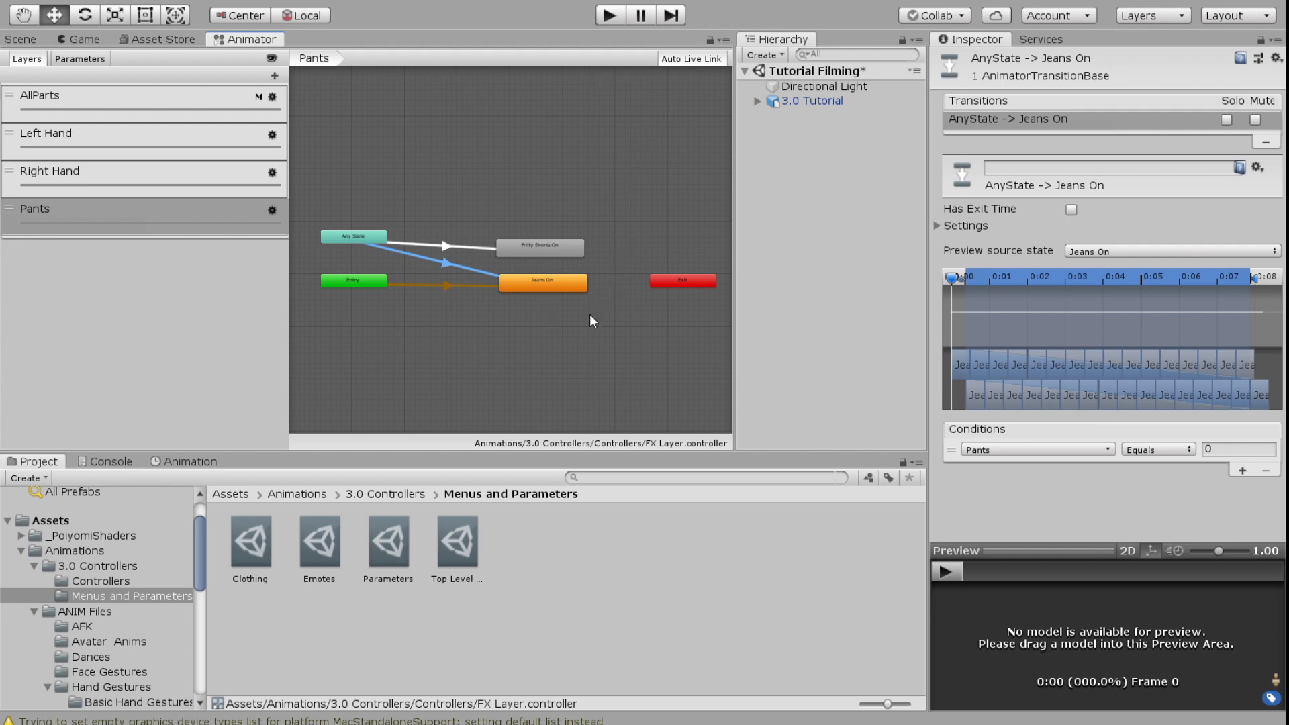
scroll(480, 366, down, 1)
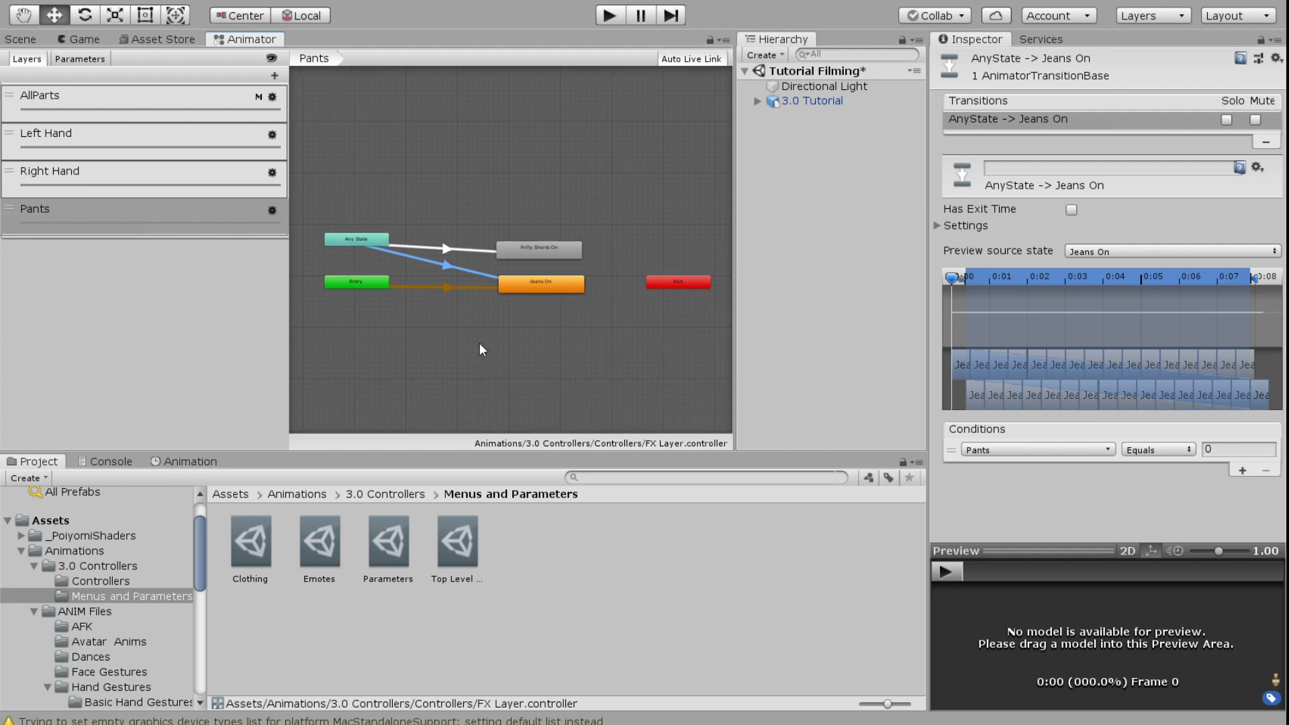